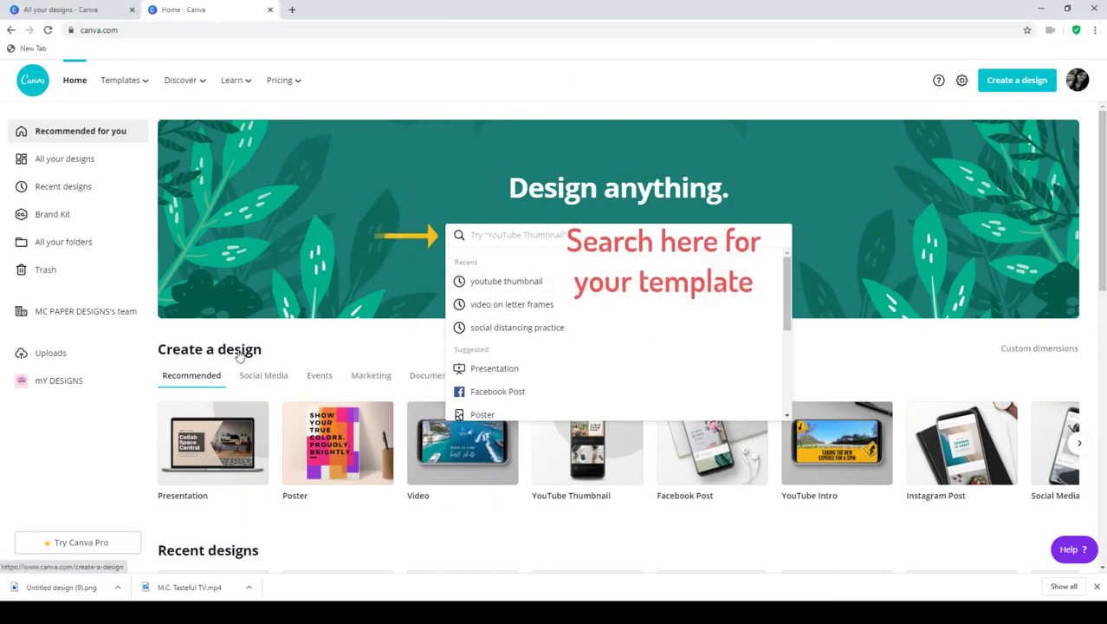
- Create a new blank design using the YouTube Thumbnail format
left_click(289, 338)
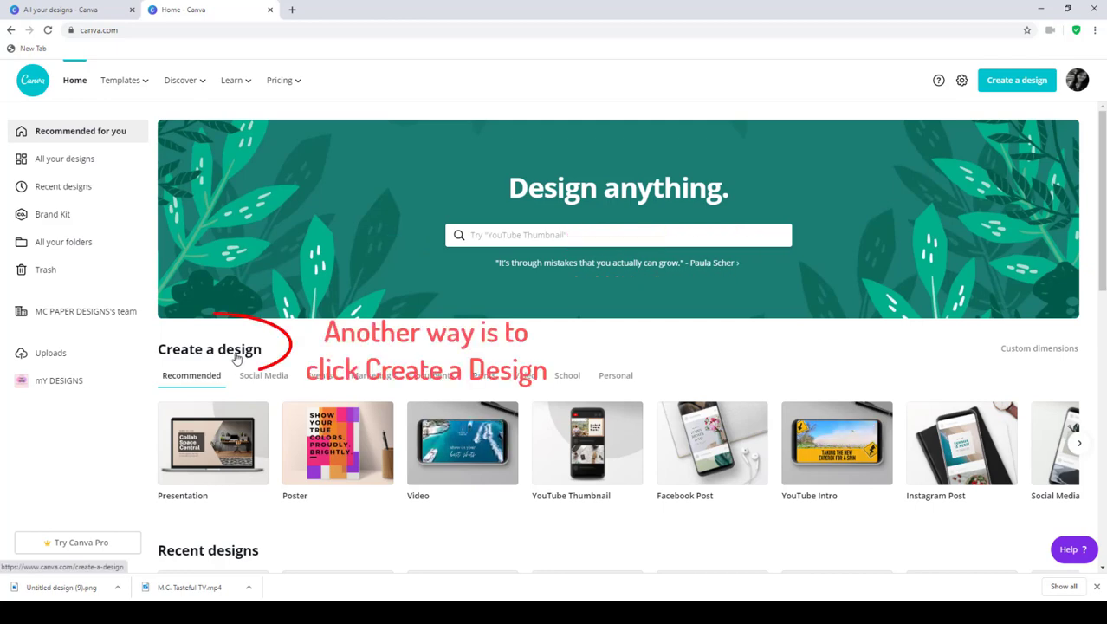
left_click(561, 501)
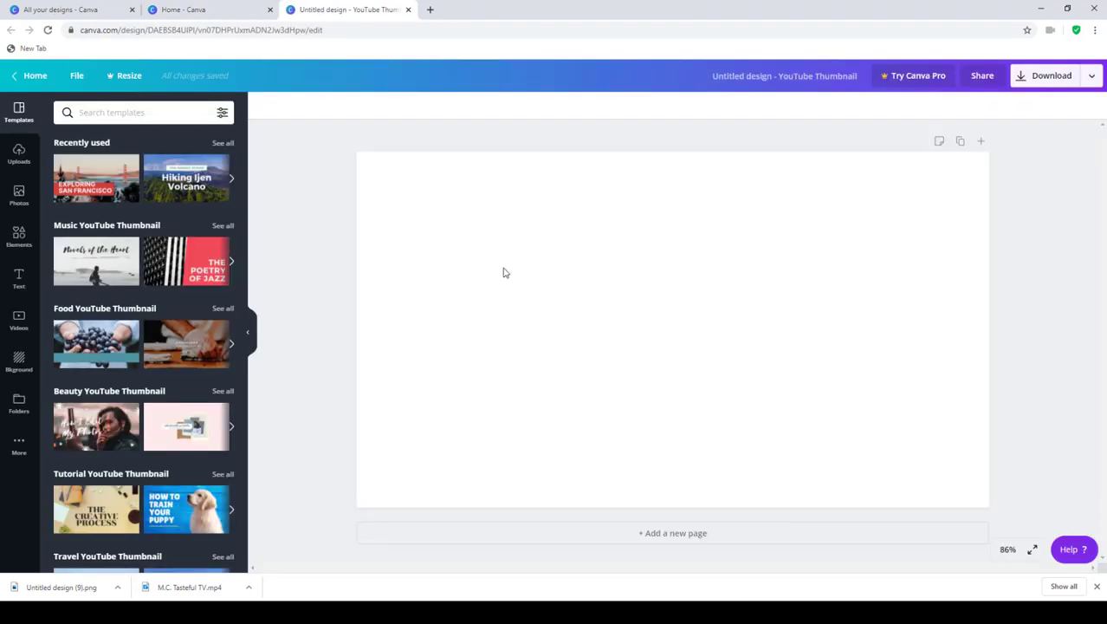
left_click(543, 347)
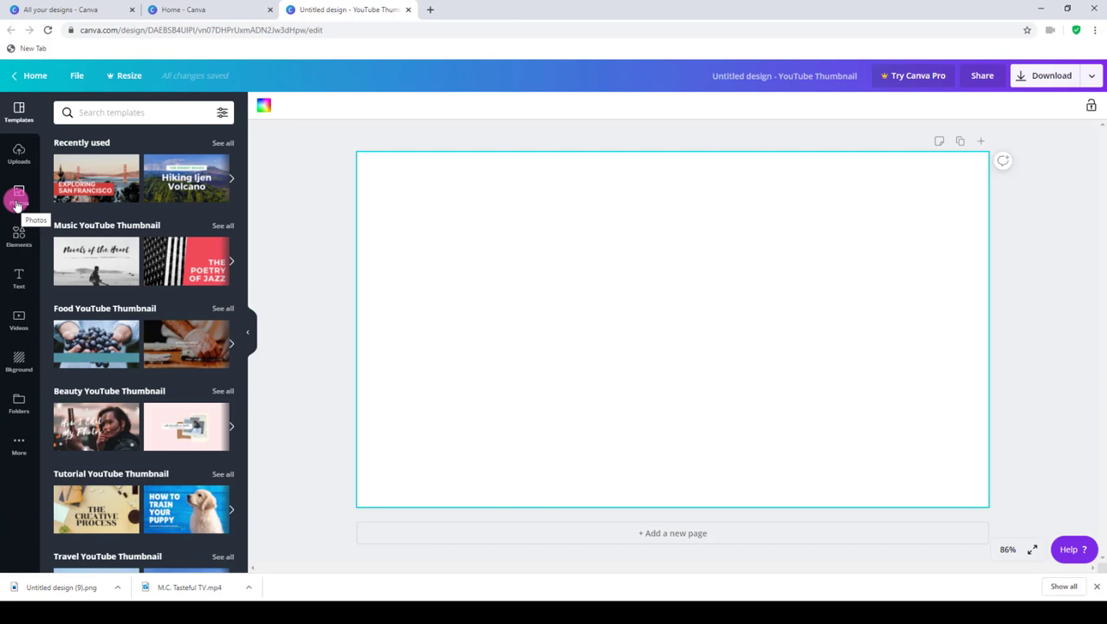
- Find the frames among the design elements and add the plain circle frame to the blank page
left_click(17, 247)
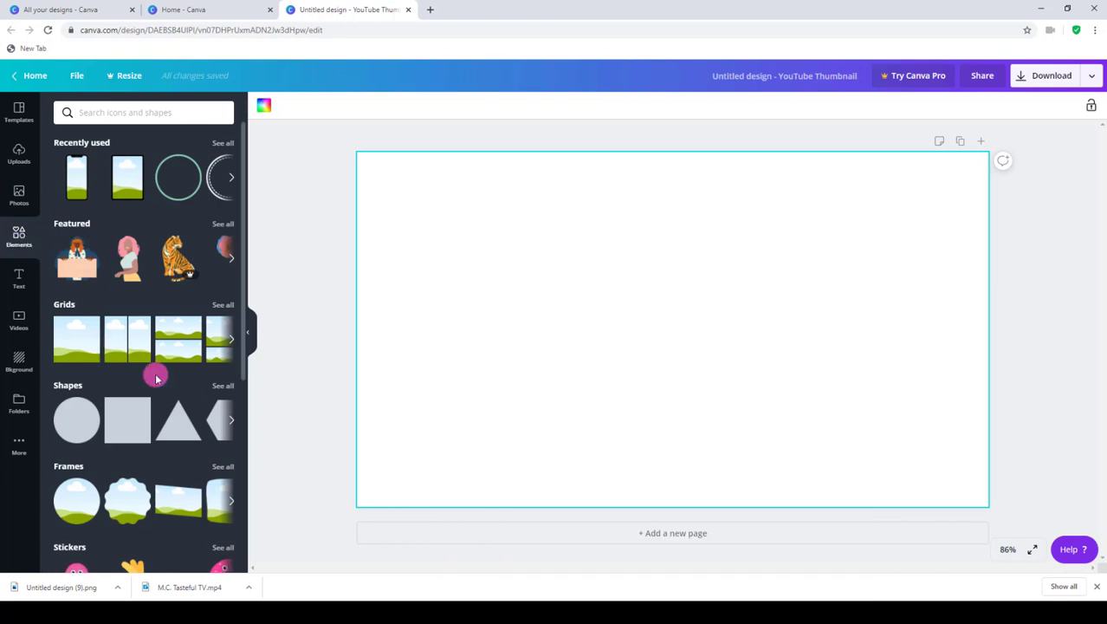
scroll(160, 368, "down", 3)
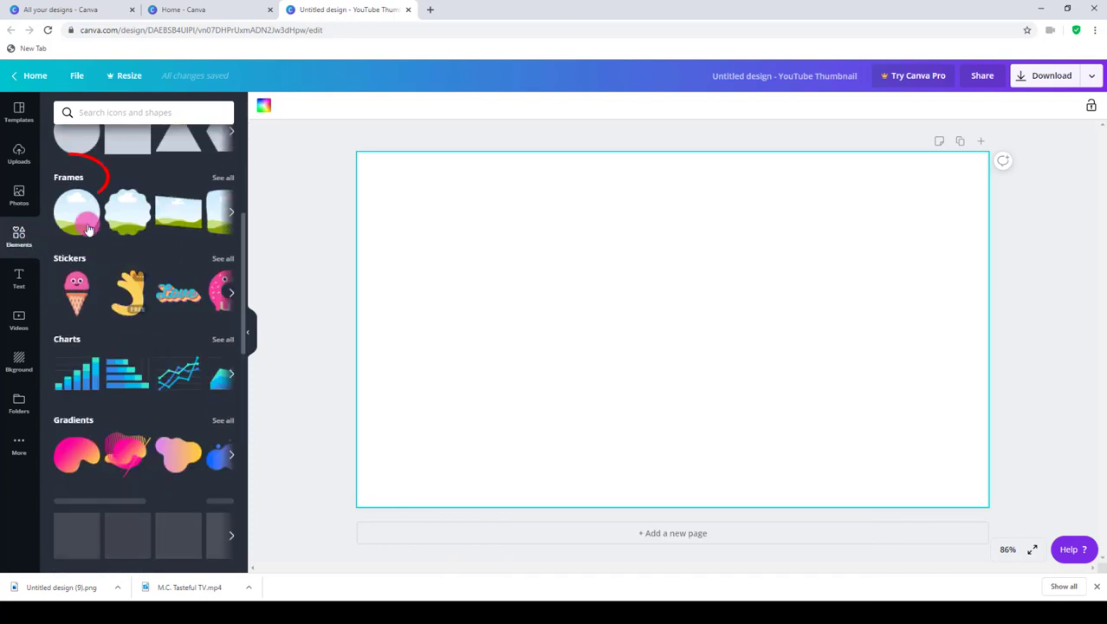
left_click(62, 179)
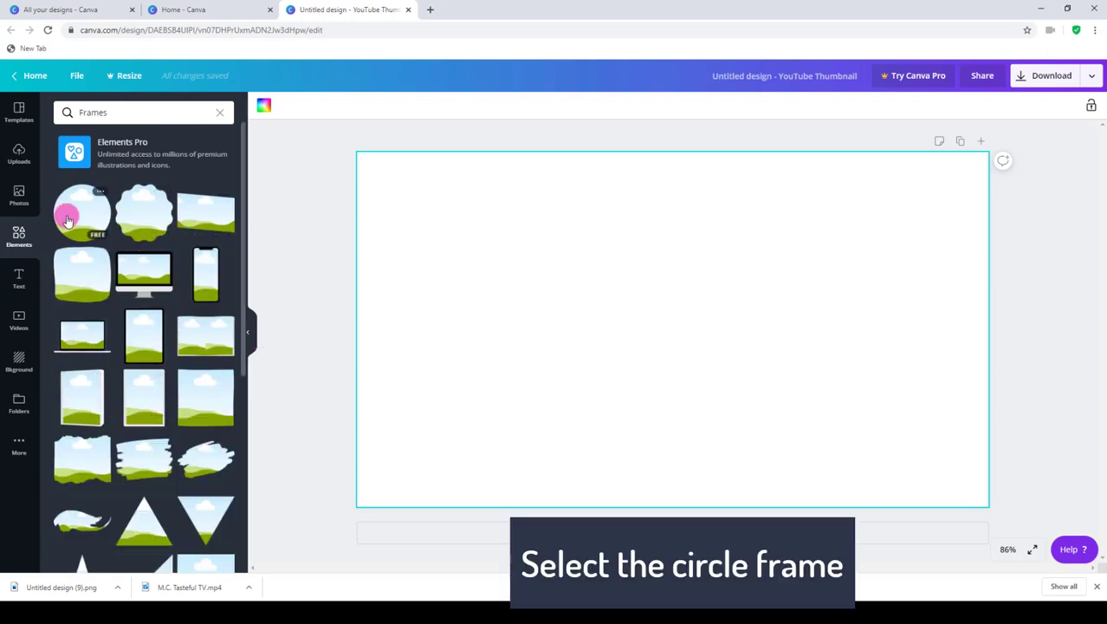
left_click(68, 220)
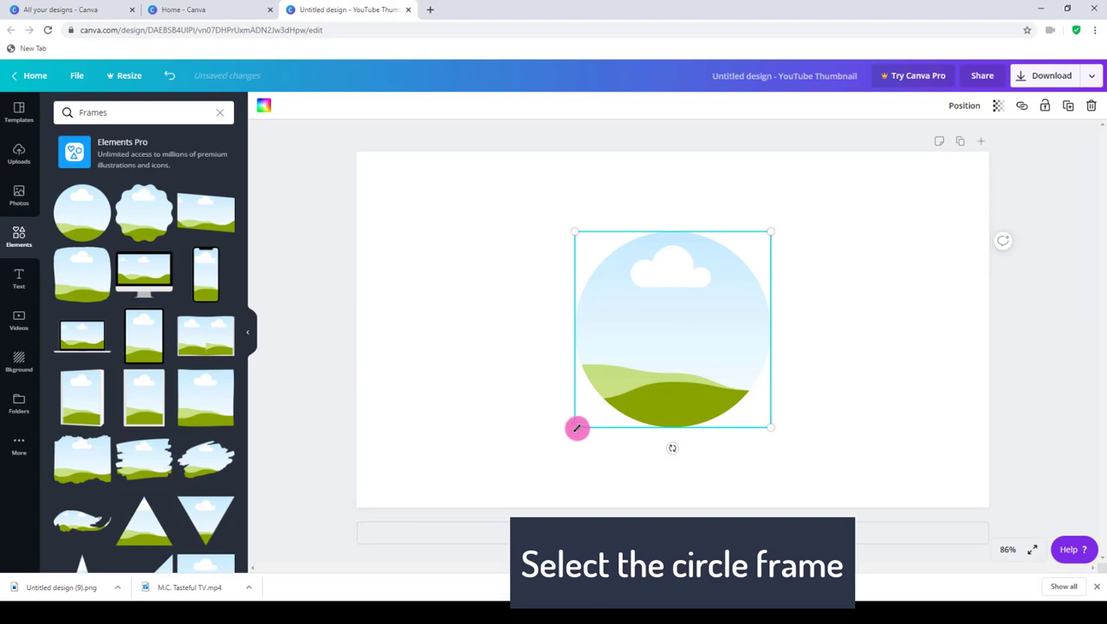
- Enlarge the circle frame to fill most of the page's height and centre it horizontally on the page
left_click_drag(577, 427, 537, 465)
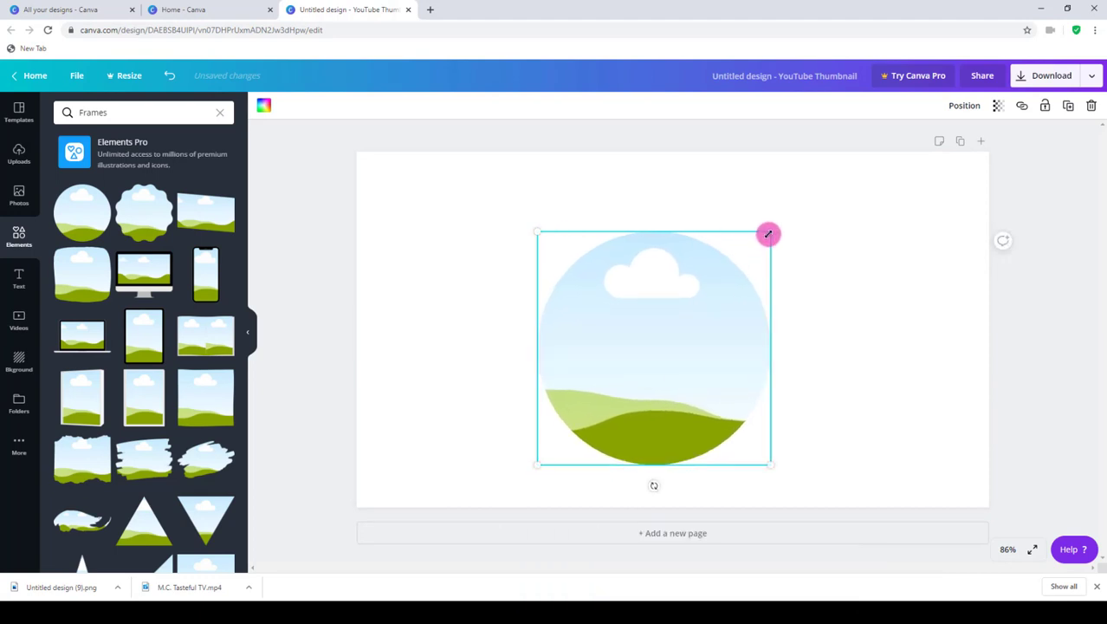
left_click_drag(768, 234, 813, 189)
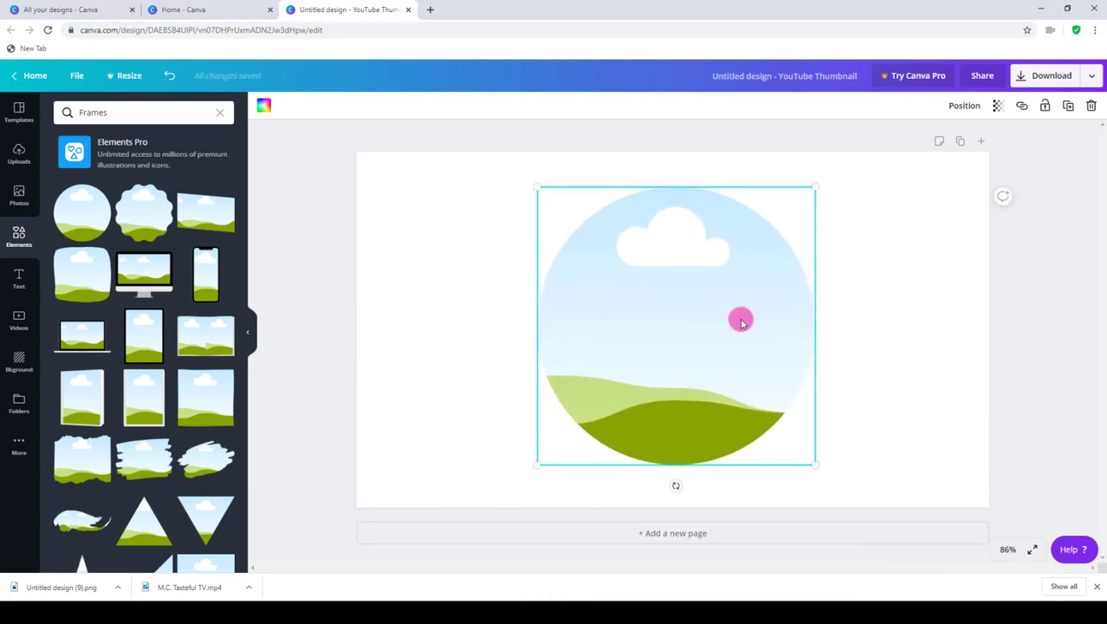
mouse_move(741, 322)
left_mouse_down()
mouse_move(727, 317)
mouse_move(737, 325)
left_mouse_up()
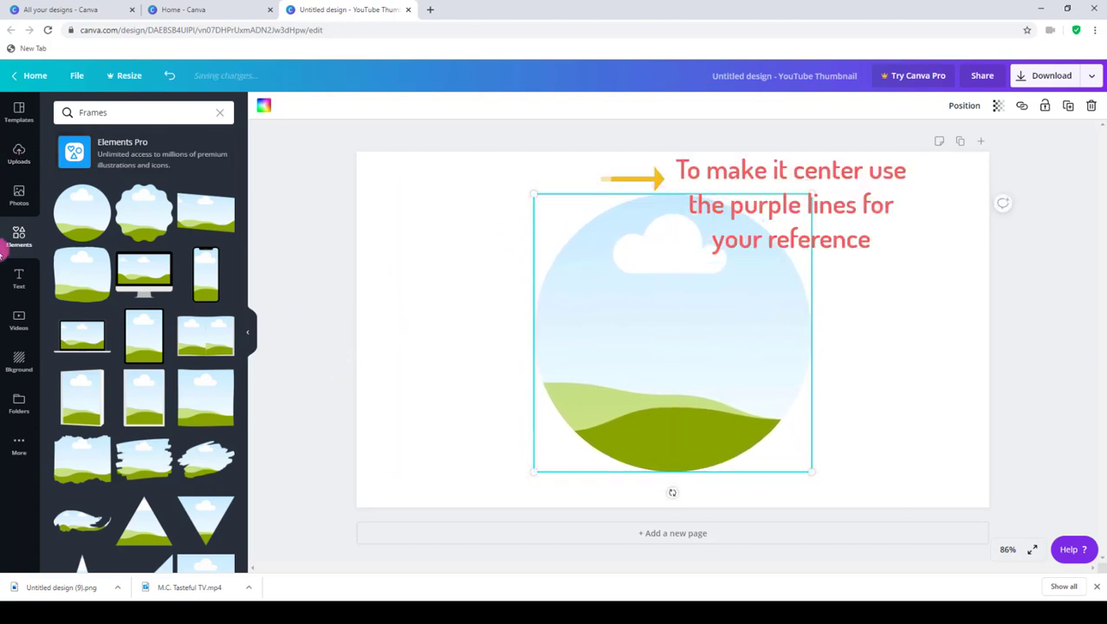
left_click(12, 200)
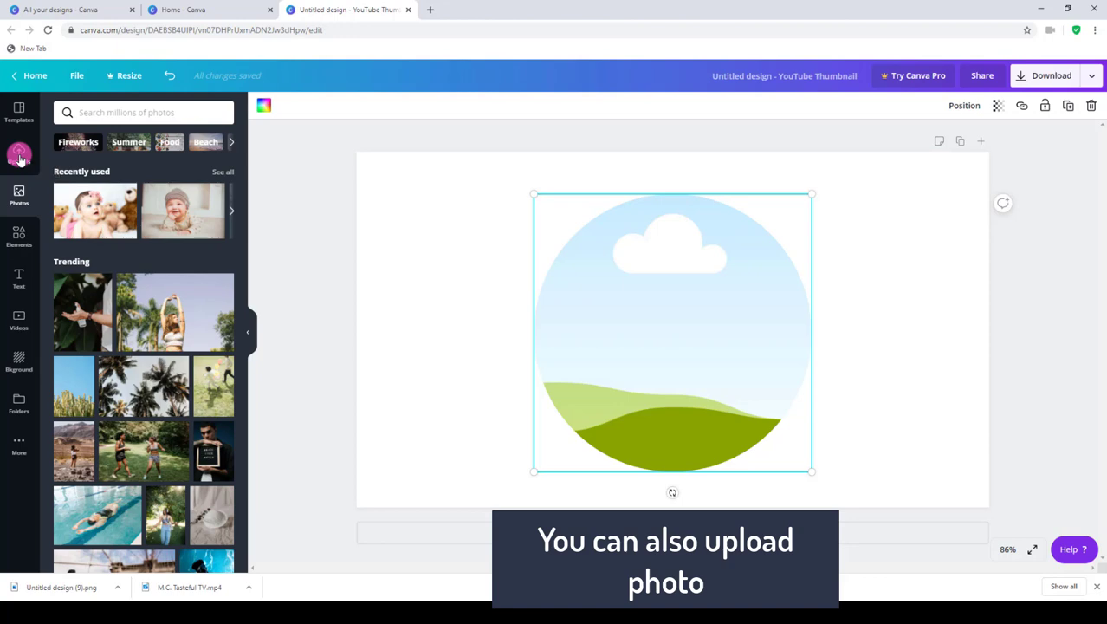
left_click(19, 156)
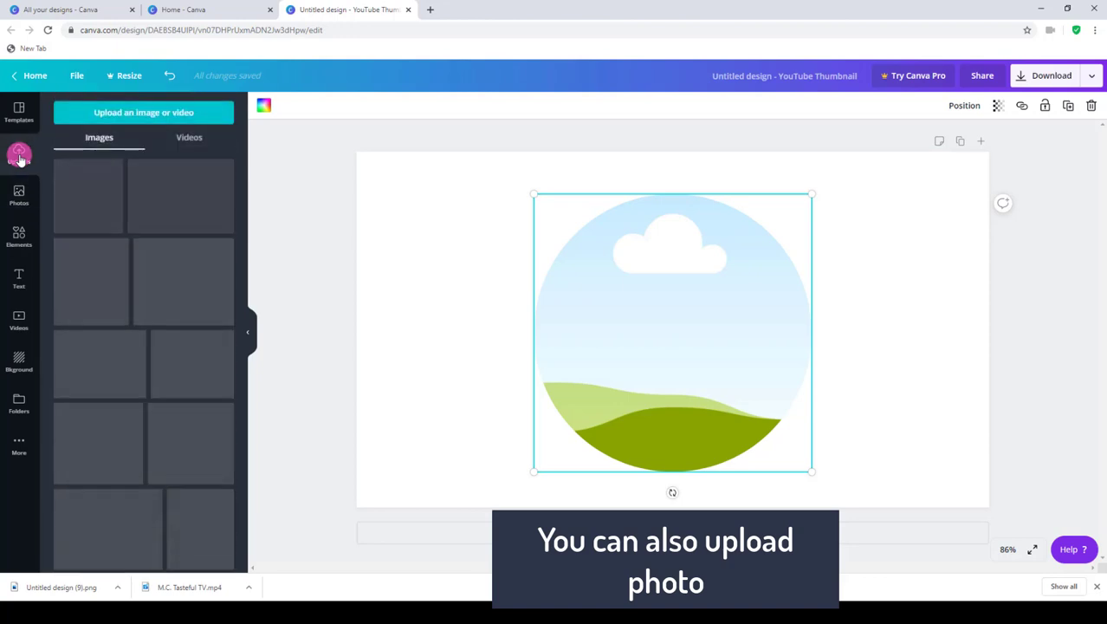
left_click(133, 119)
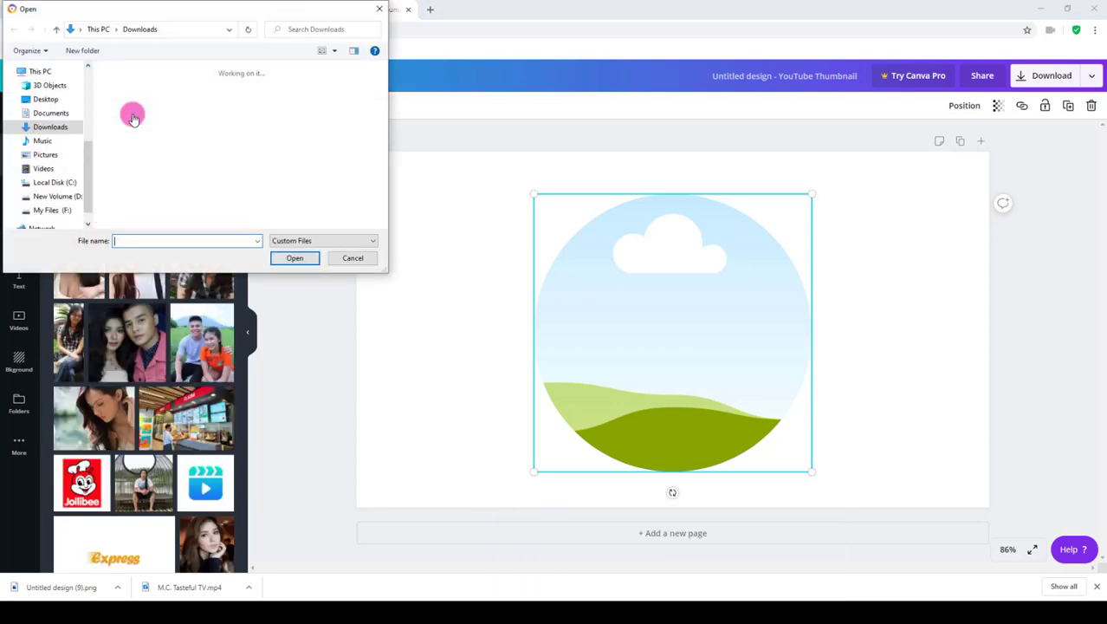
left_click(351, 260)
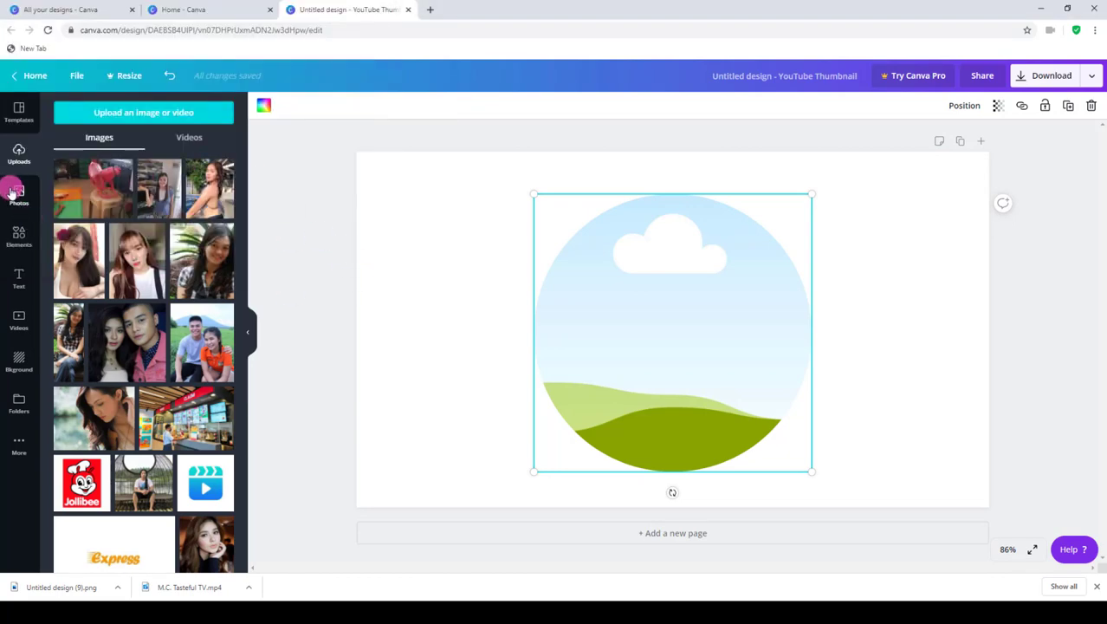
- Fill the circle frame with the recently used photo of the baby with a flower headband, and shift the photo rightward within the frame
left_click(12, 192)
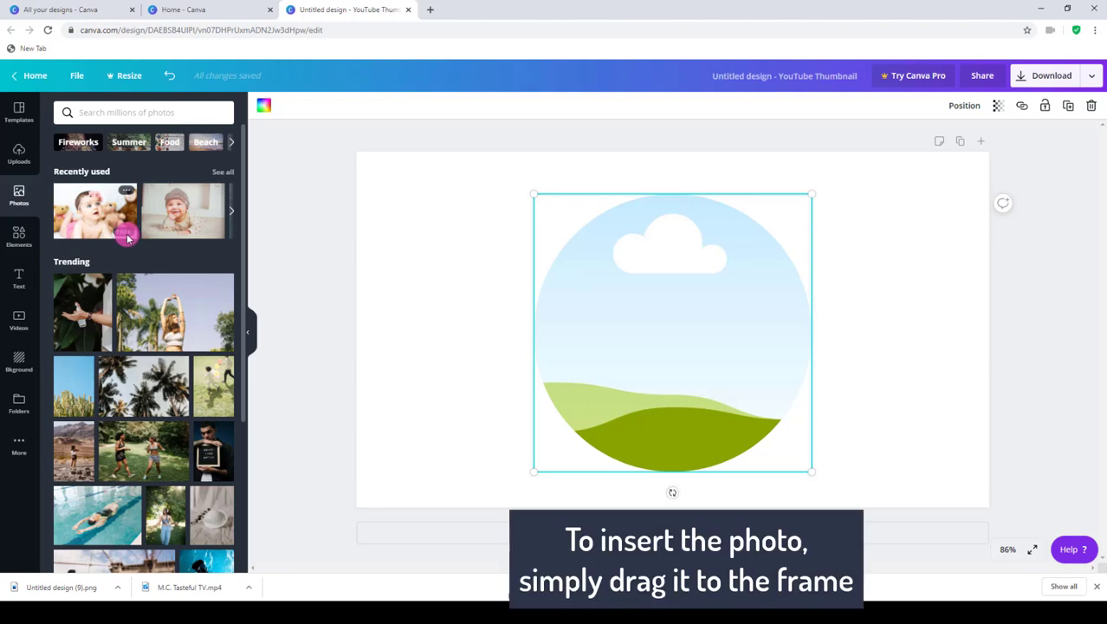
left_click_drag(96, 210, 594, 252)
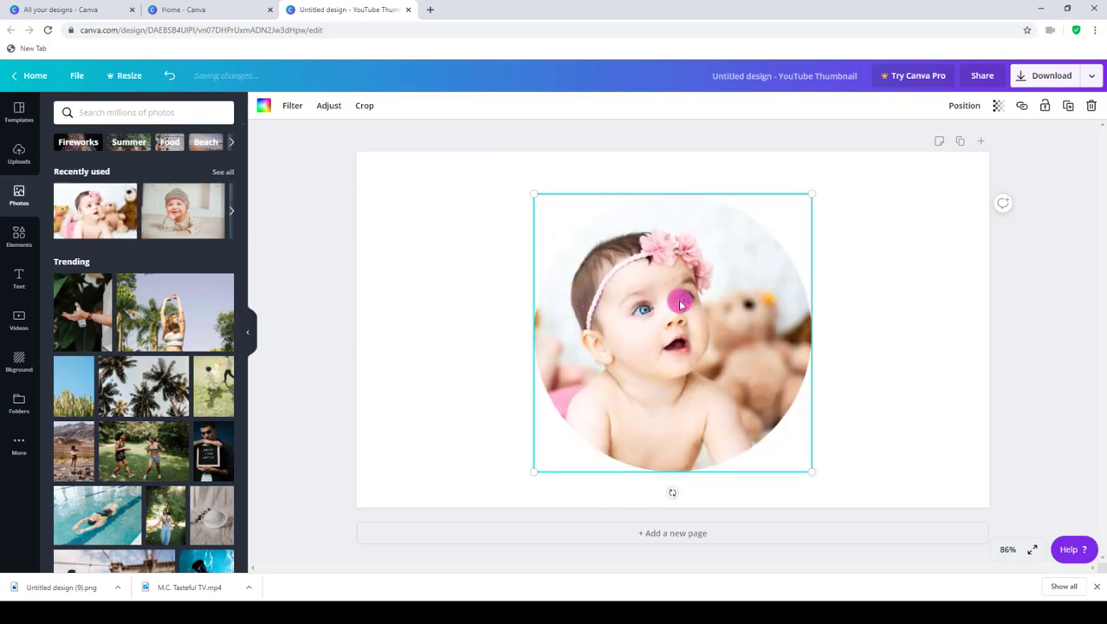
double_click(681, 303)
left_click_drag(691, 299, 719, 307)
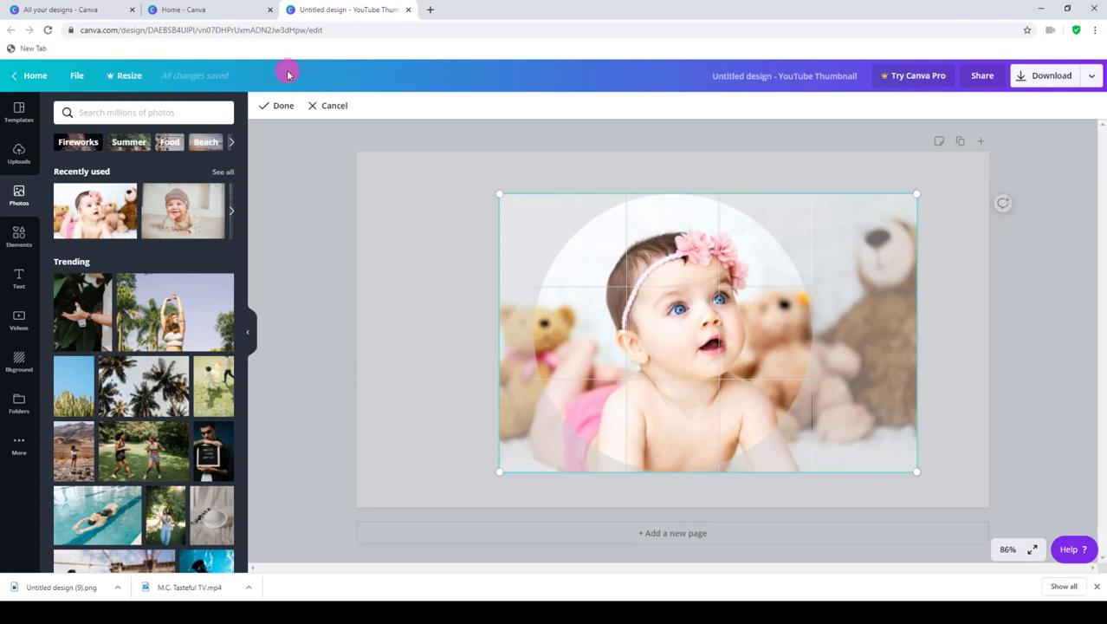
left_click(273, 112)
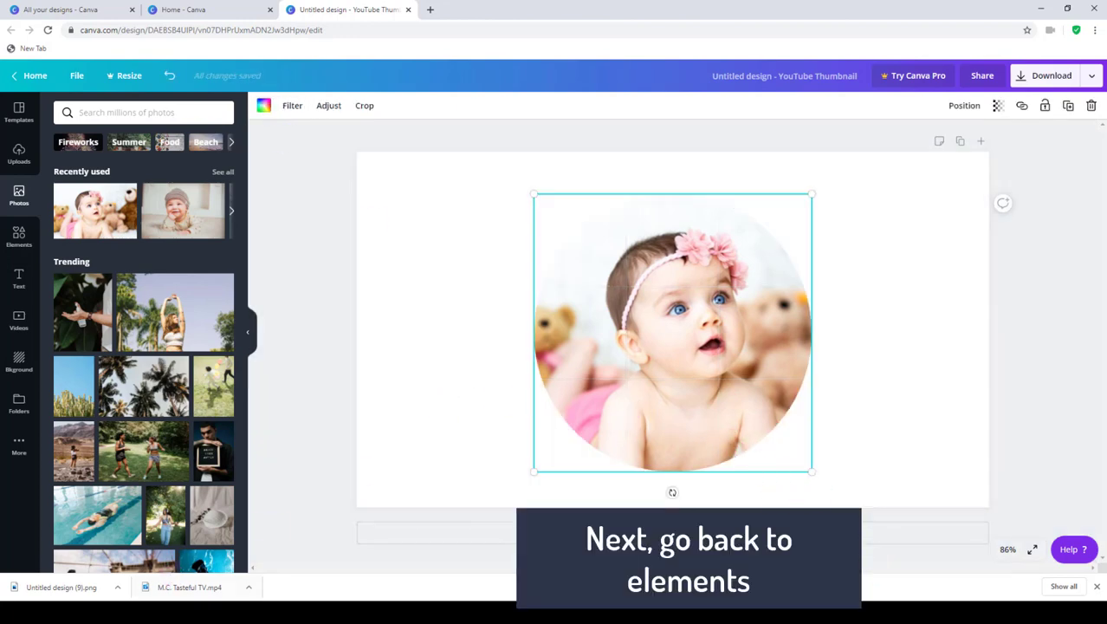
- Search the elements for "circle border" and add the free white circle border with a dashed inner ring
left_click(19, 238)
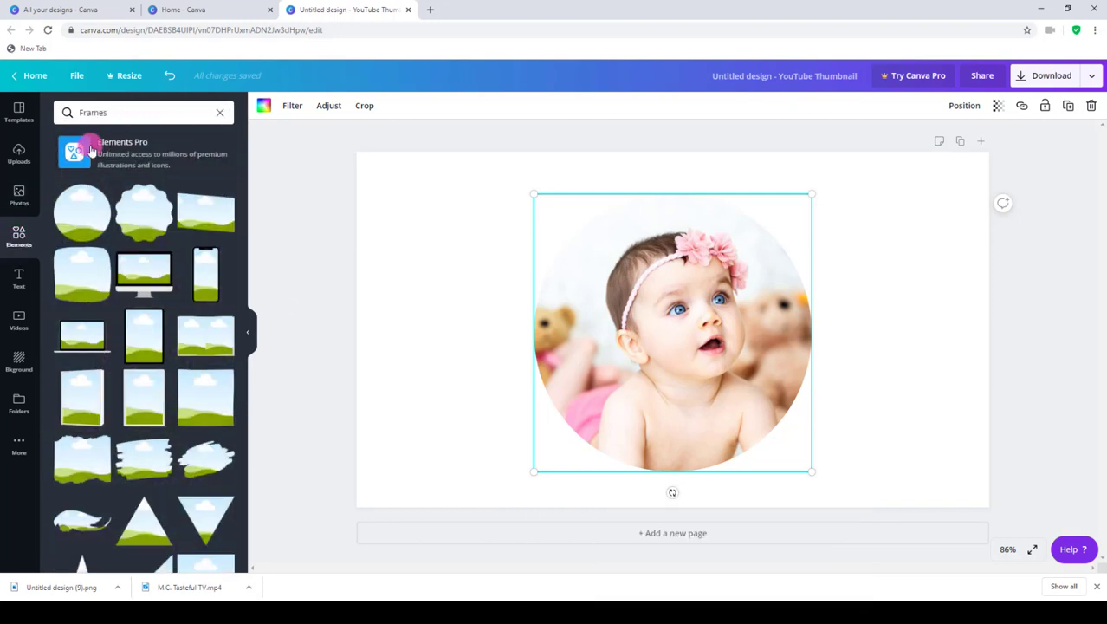
left_click(17, 241)
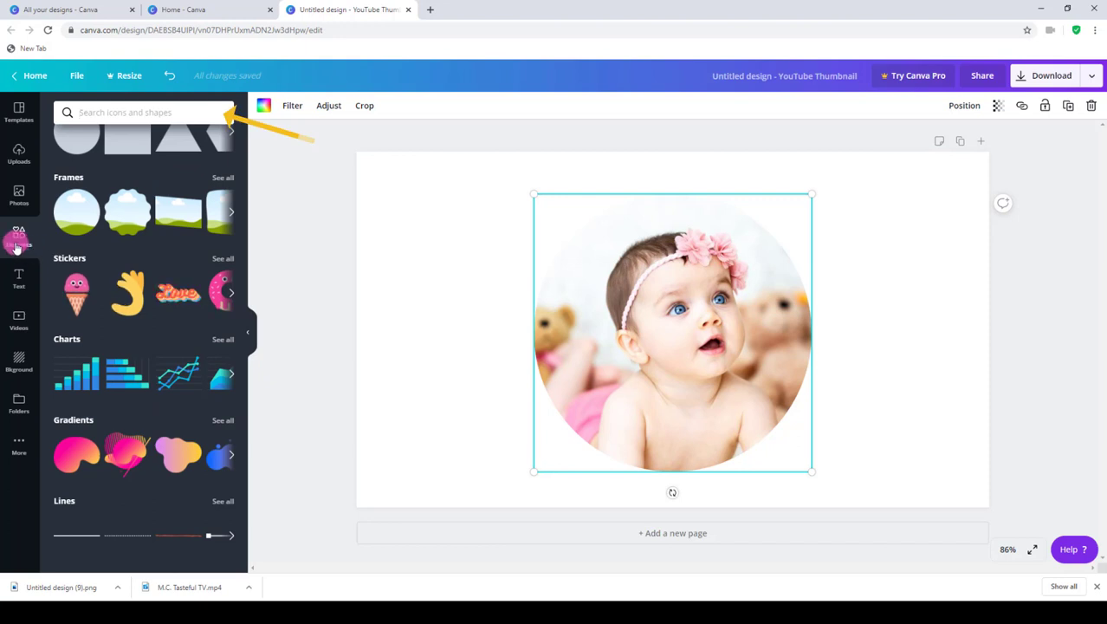
left_click(98, 113)
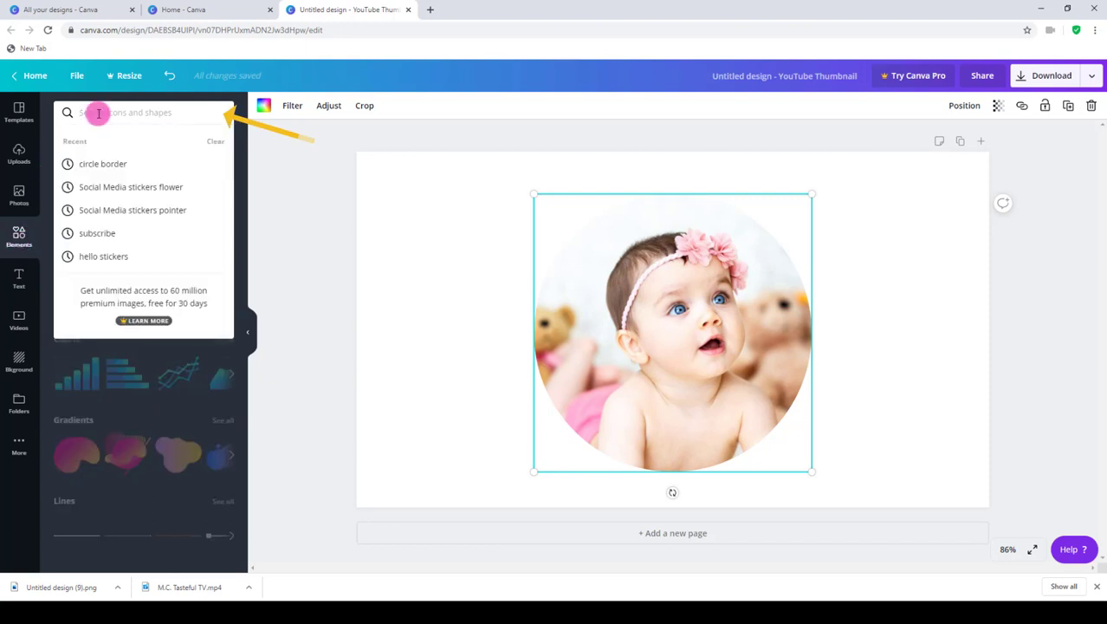
type("circle")
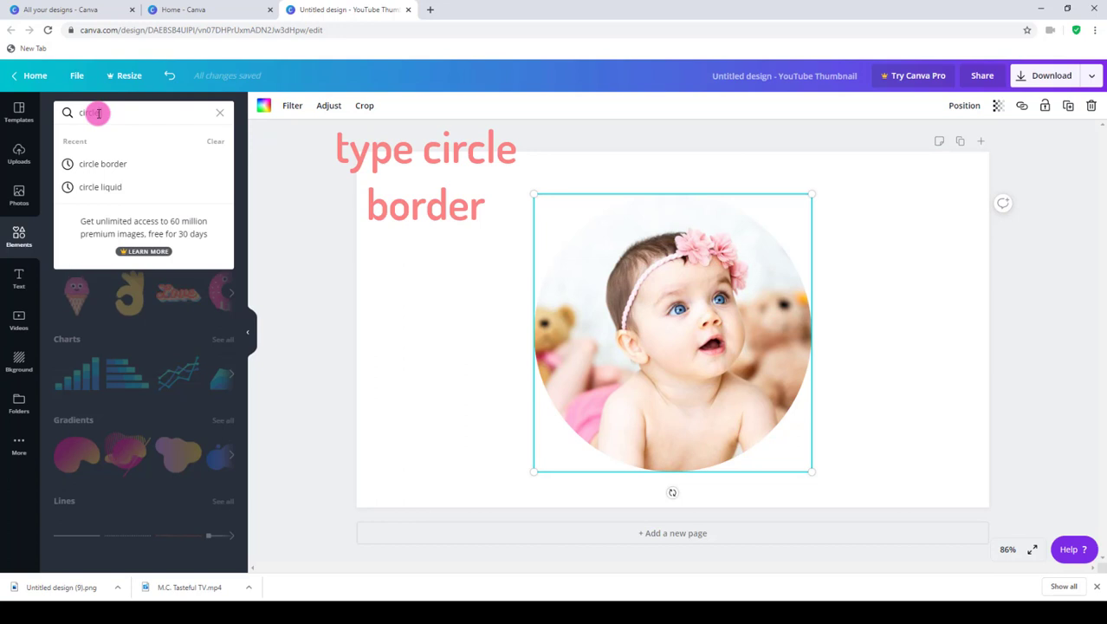
type(" border")
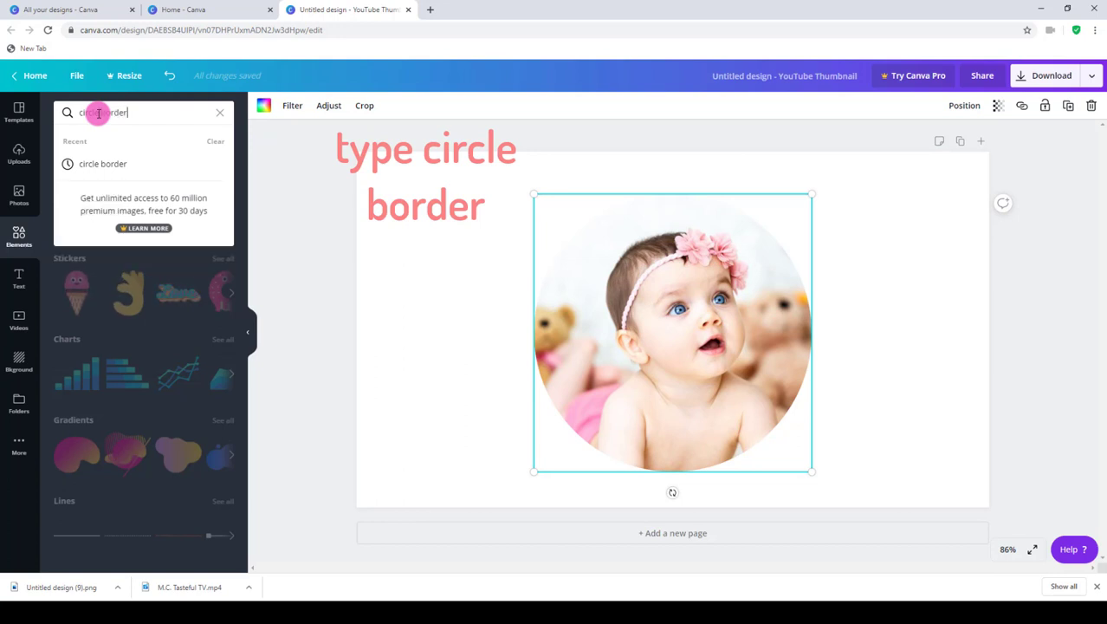
key("Return")
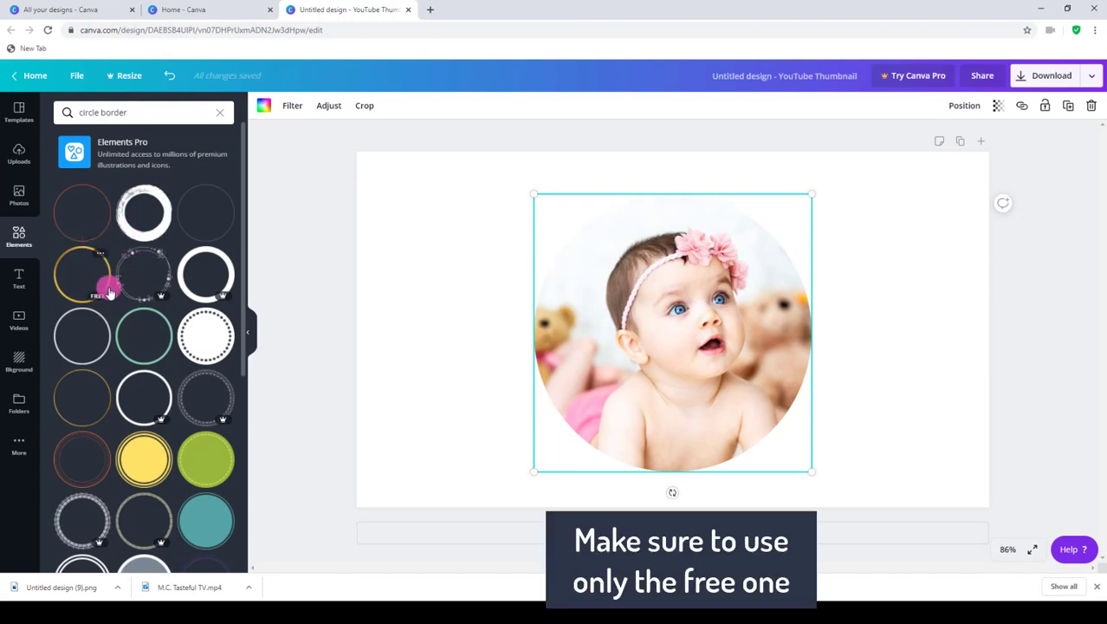
scroll(155, 334, "down", 3)
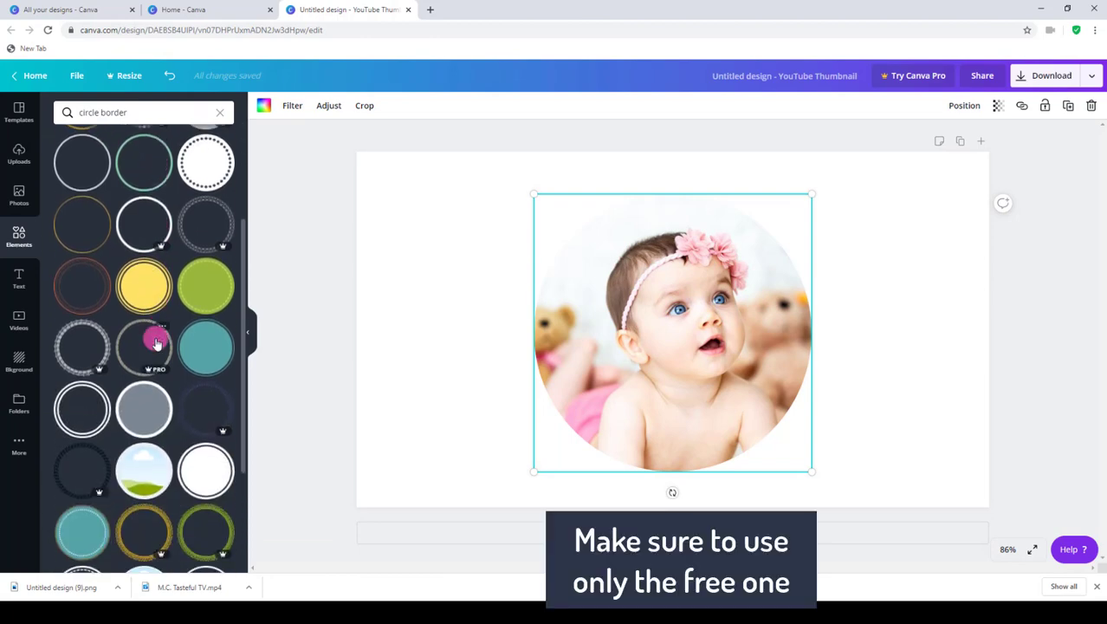
scroll(149, 355, "down", 3)
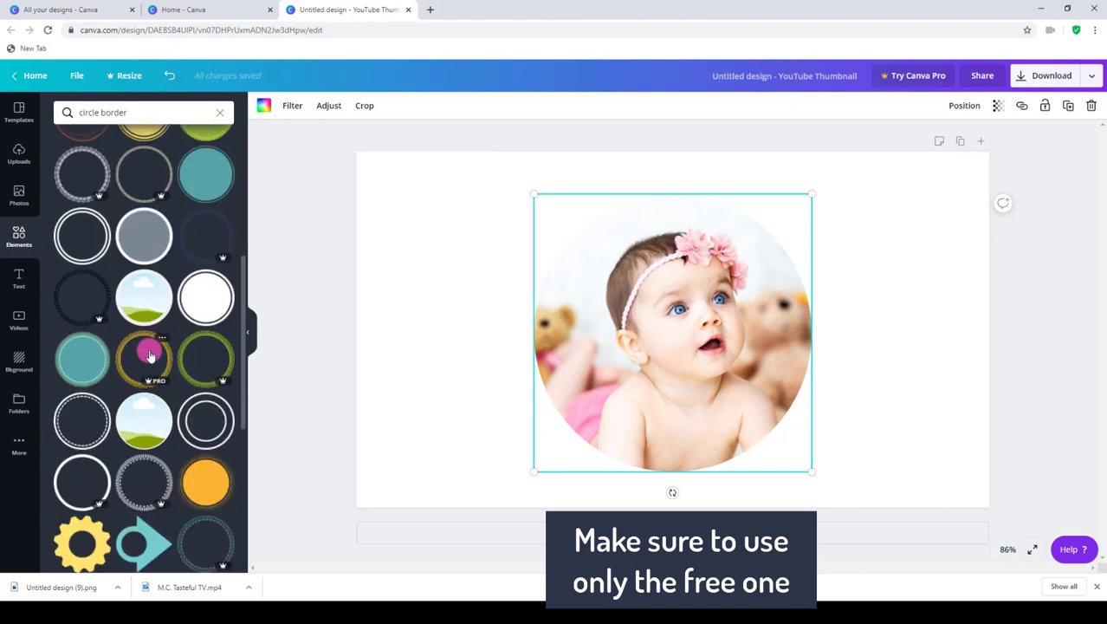
scroll(149, 355, "down", 2)
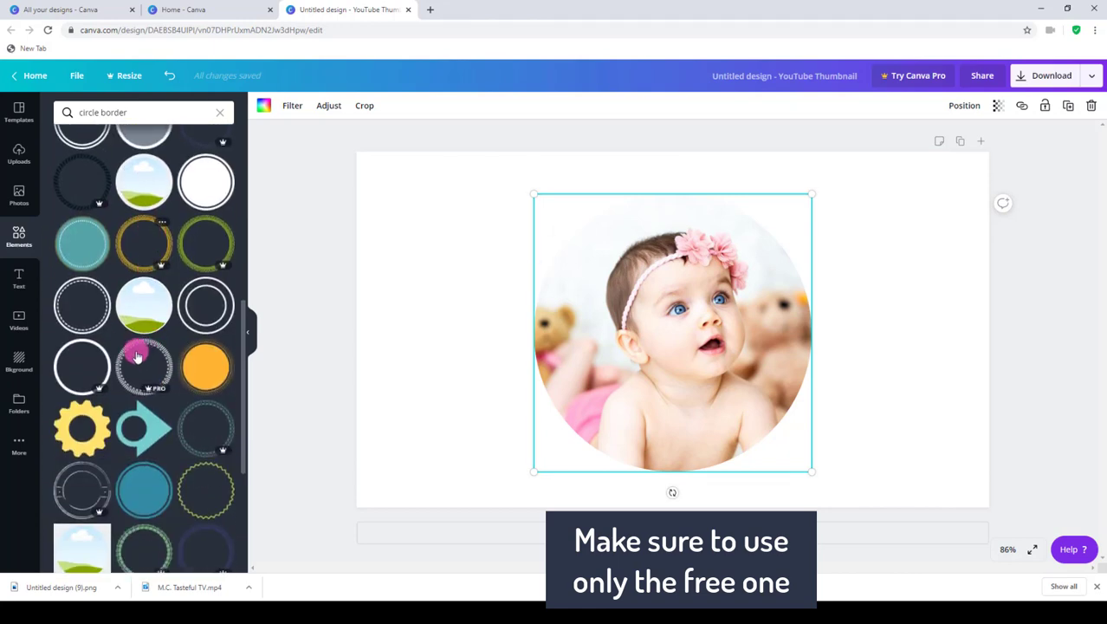
left_click(84, 321)
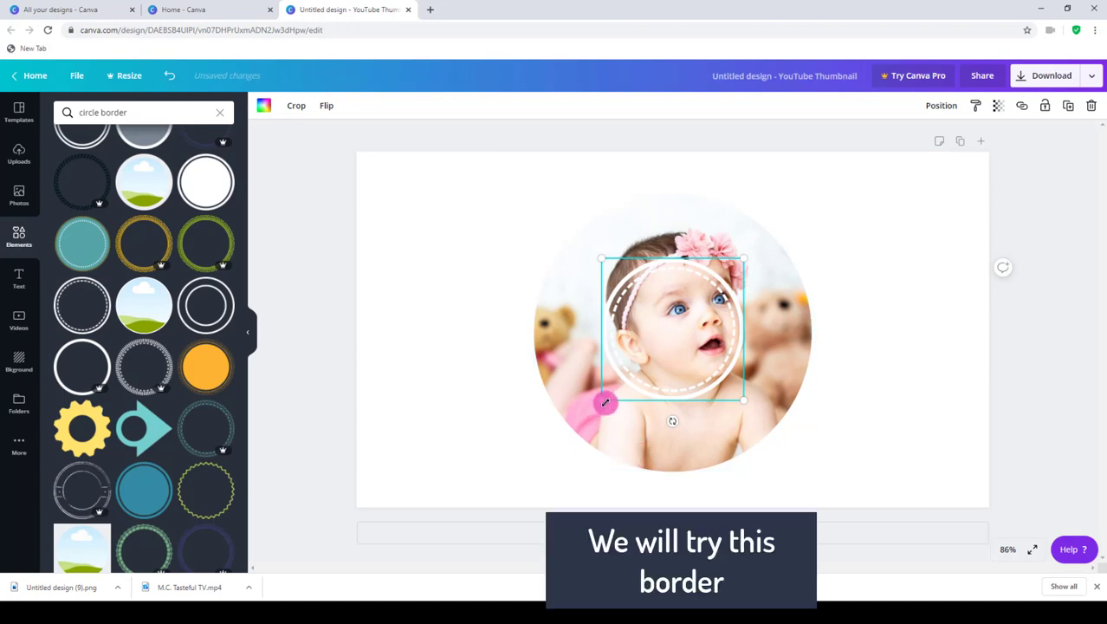
- Enlarge the dashed circle border from opposite corners until it fits around the circular baby photo
left_click_drag(605, 402, 535, 469)
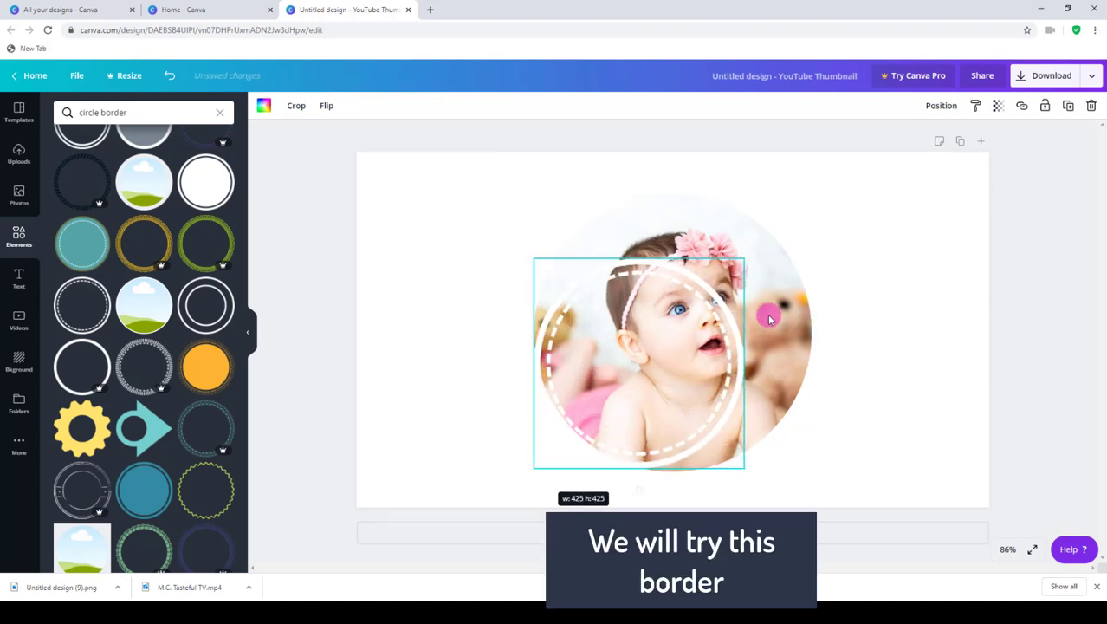
left_click_drag(744, 259, 830, 205)
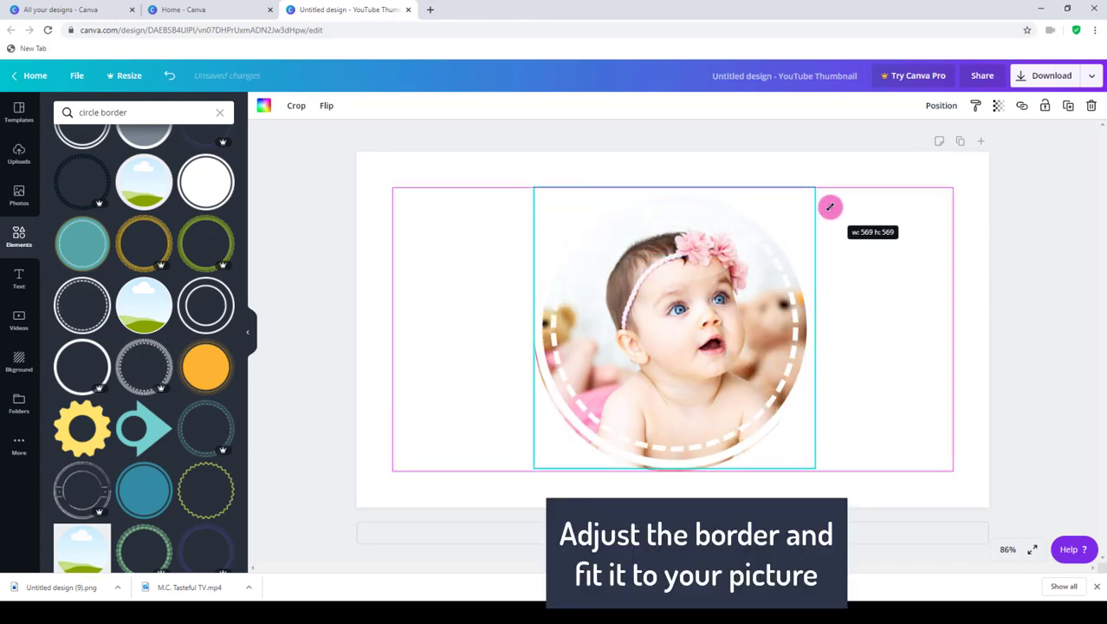
mouse_move(535, 470)
left_mouse_down()
mouse_move(526, 477)
mouse_move(541, 480)
left_mouse_up()
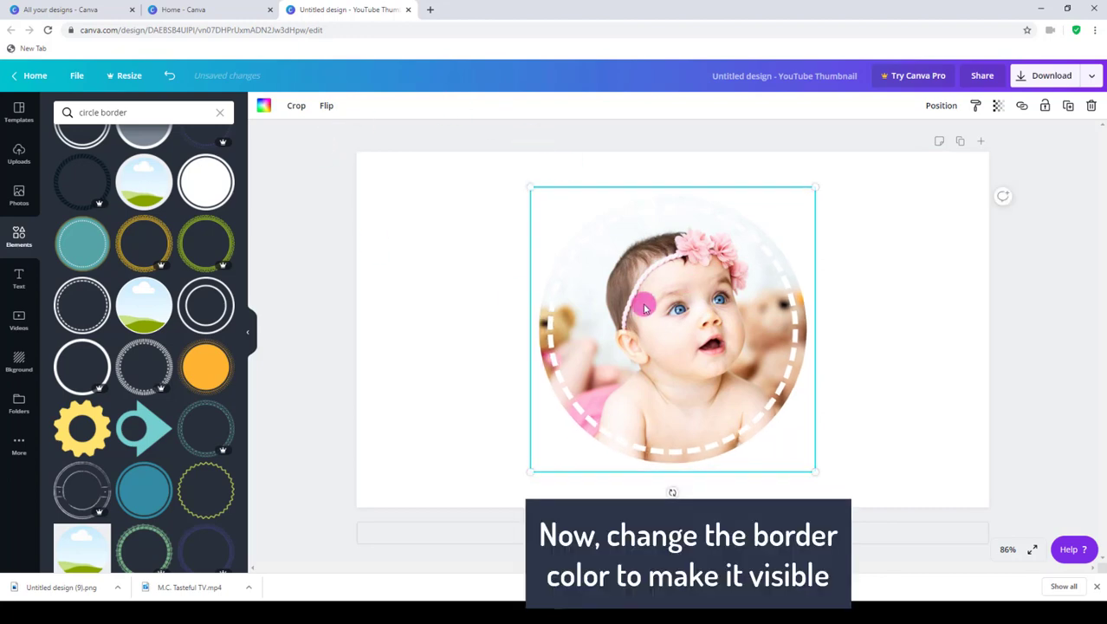
- Change the dashed circle border's color to pink from the default colors and deselect the border
left_click(263, 110)
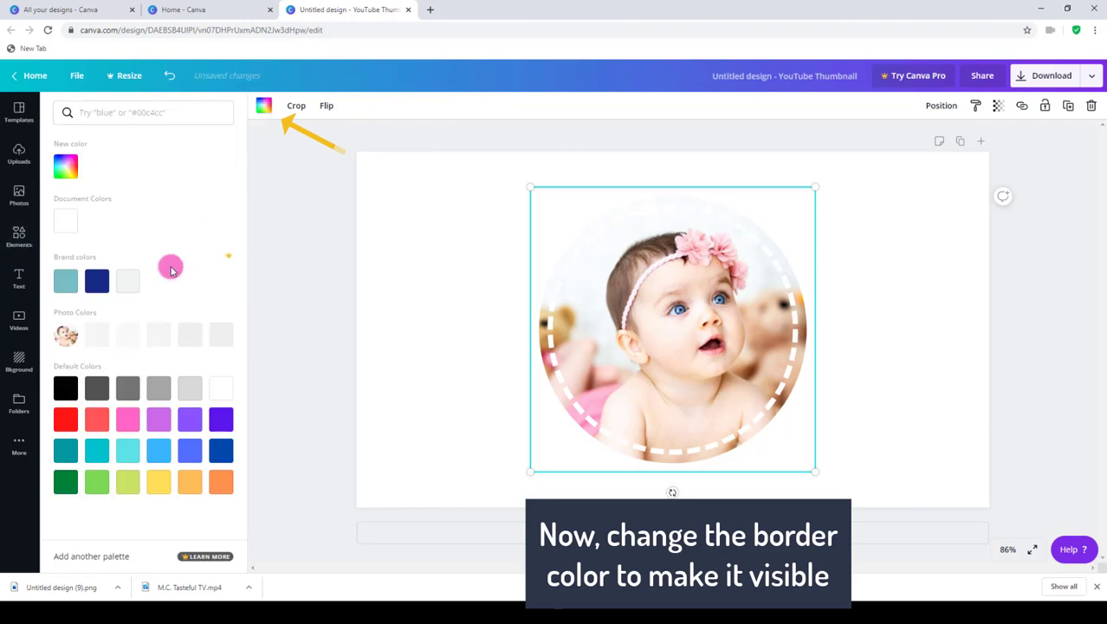
left_click(130, 371)
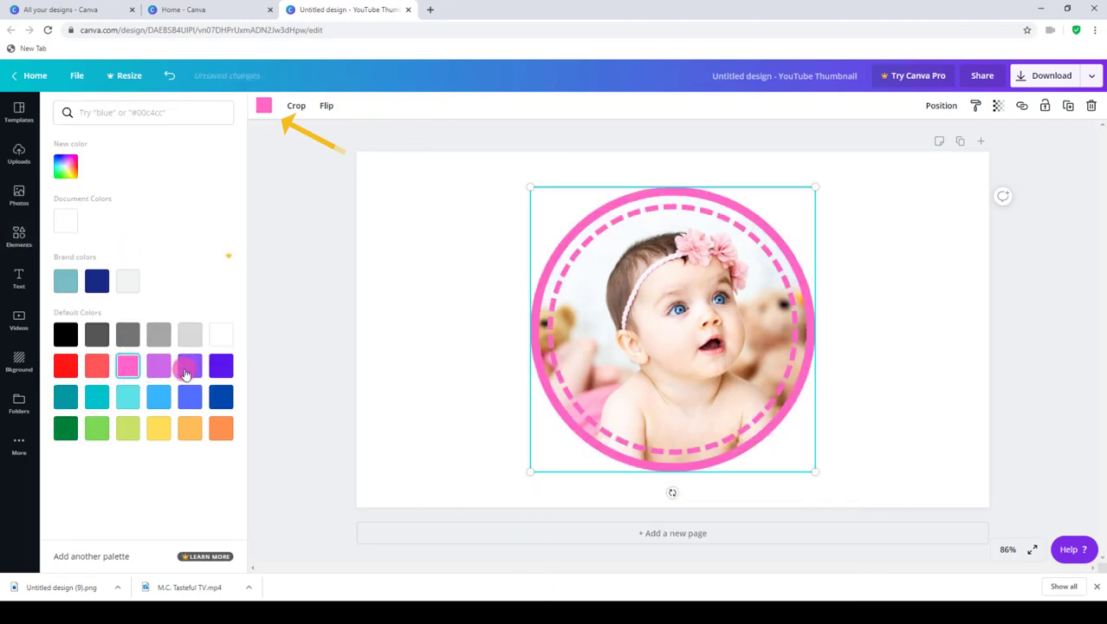
left_click(724, 333)
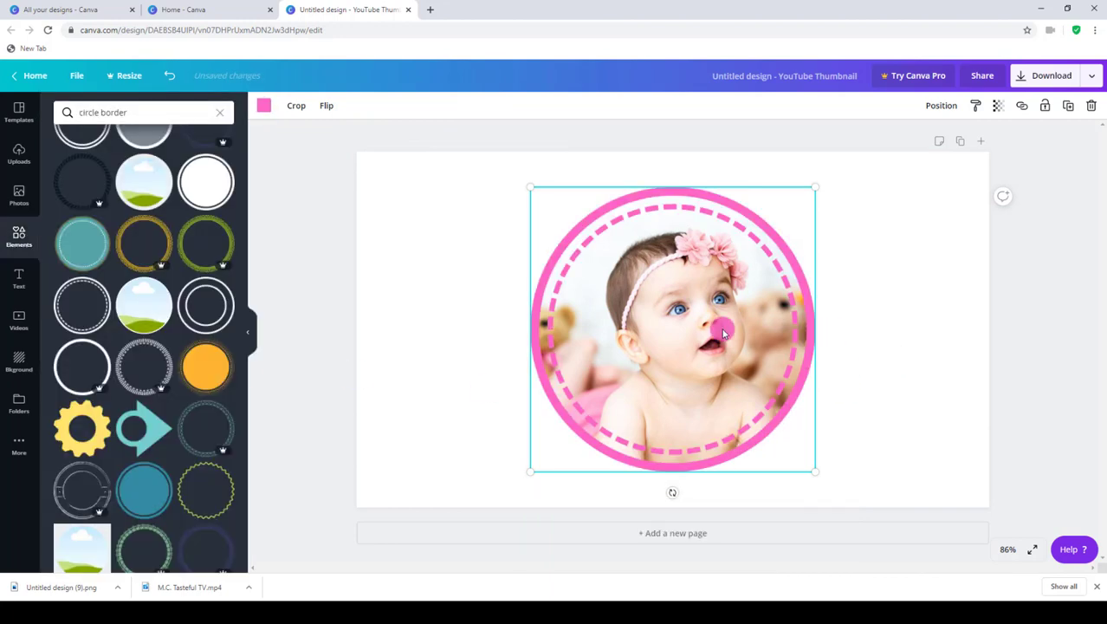
left_click(422, 218)
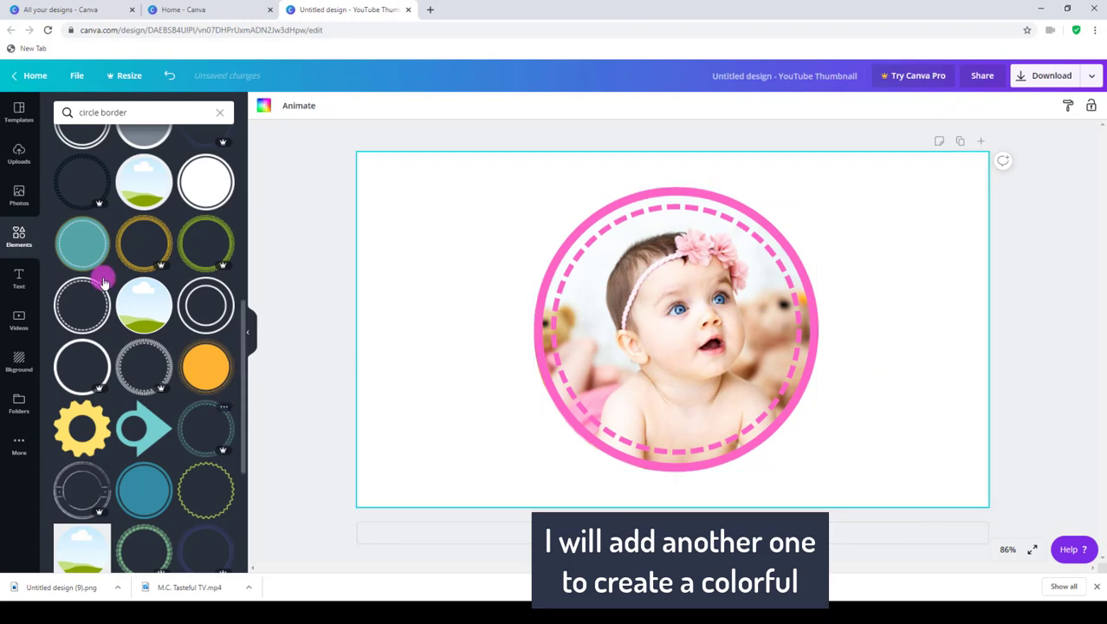
- Add the free thin green circle border from the circle border results to the design
scroll(188, 451, "up", 5)
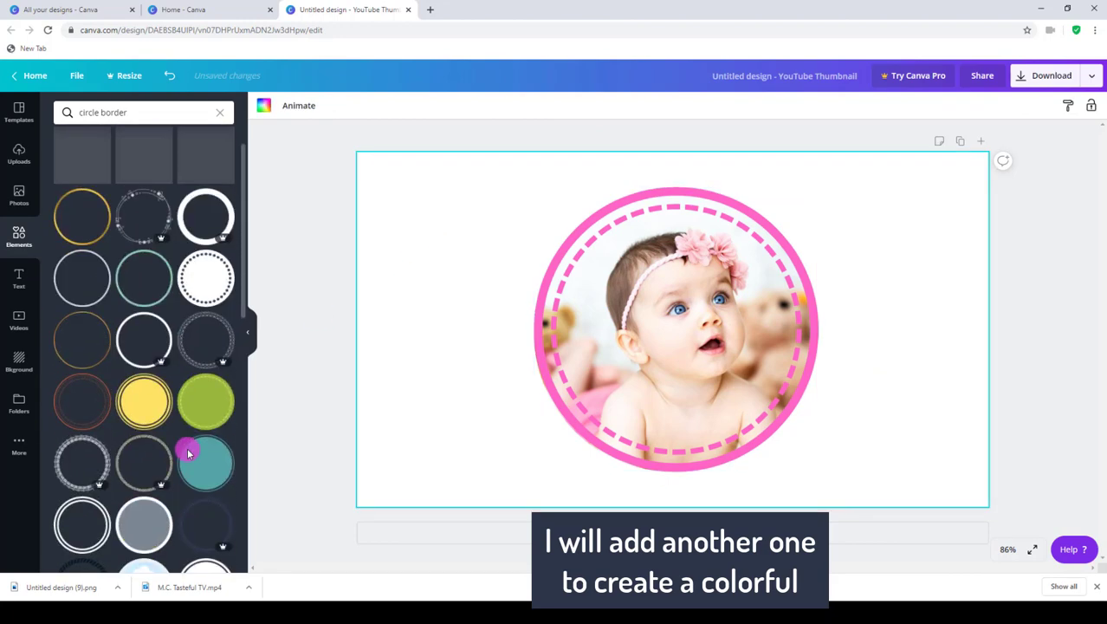
scroll(189, 452, "up", 2)
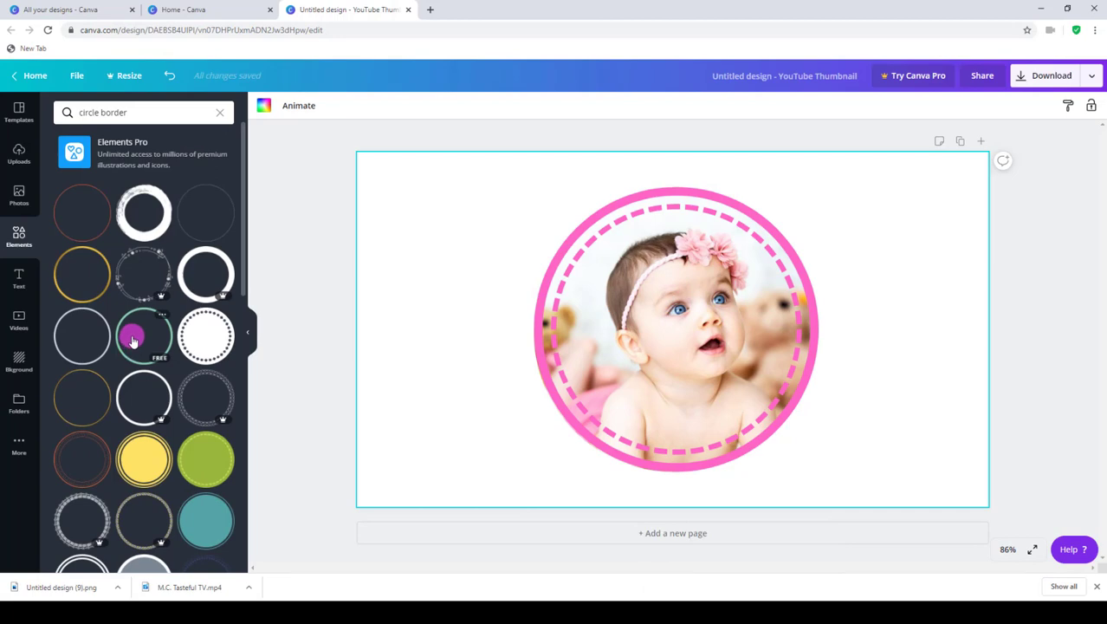
left_click(132, 340)
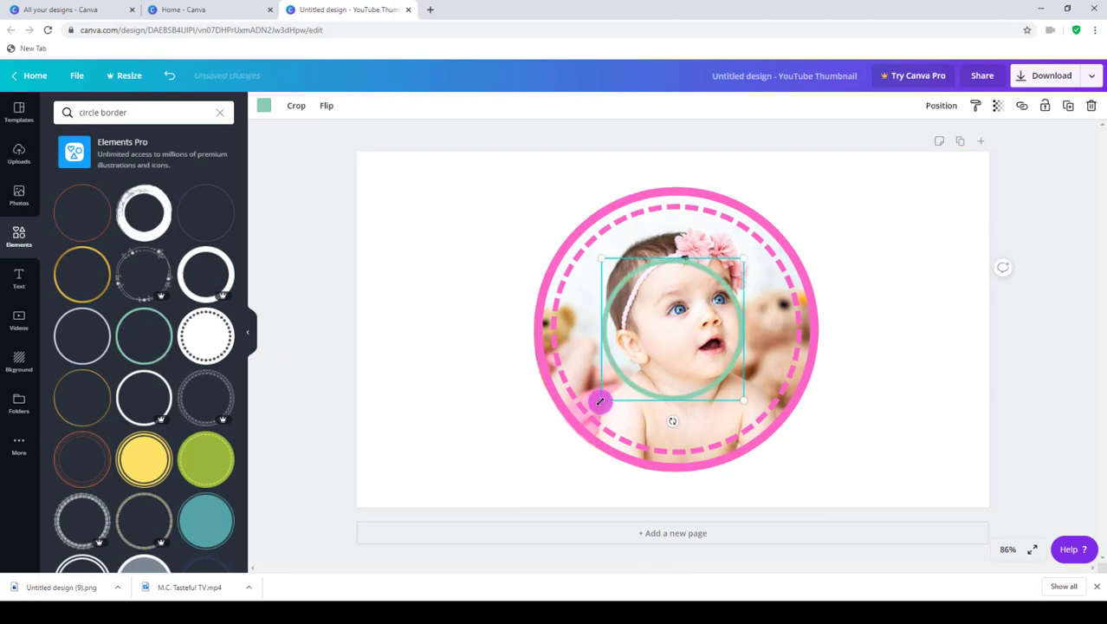
- Enlarge the green circle border until it surrounds the pink border, and center it on the page
left_click_drag(600, 401, 556, 458)
left_click_drag(742, 260, 836, 188)
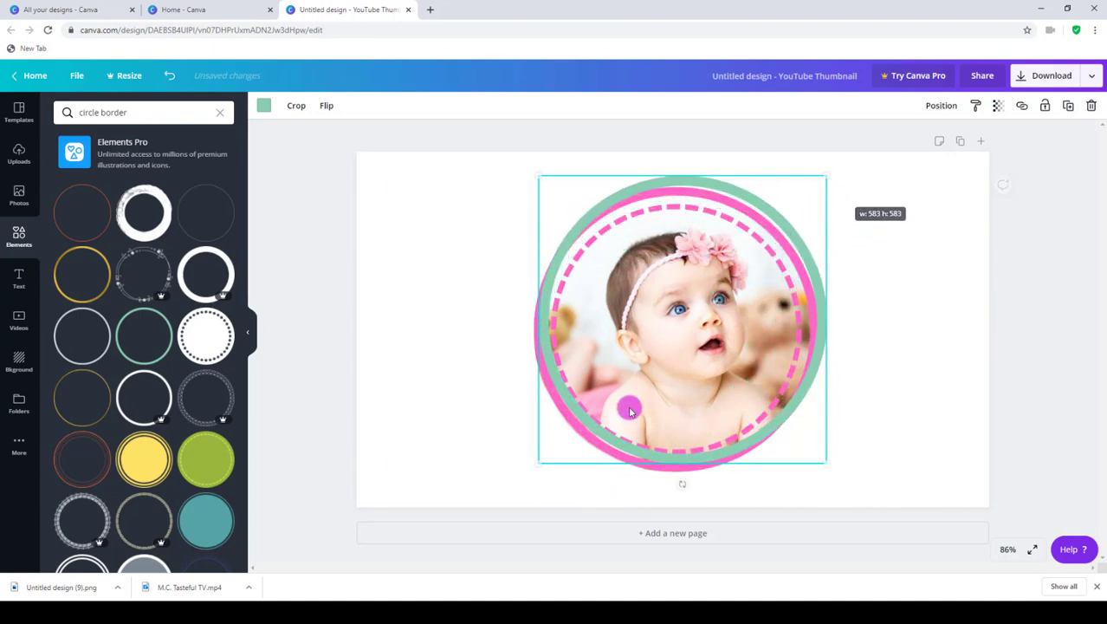
left_click_drag(532, 472, 520, 482)
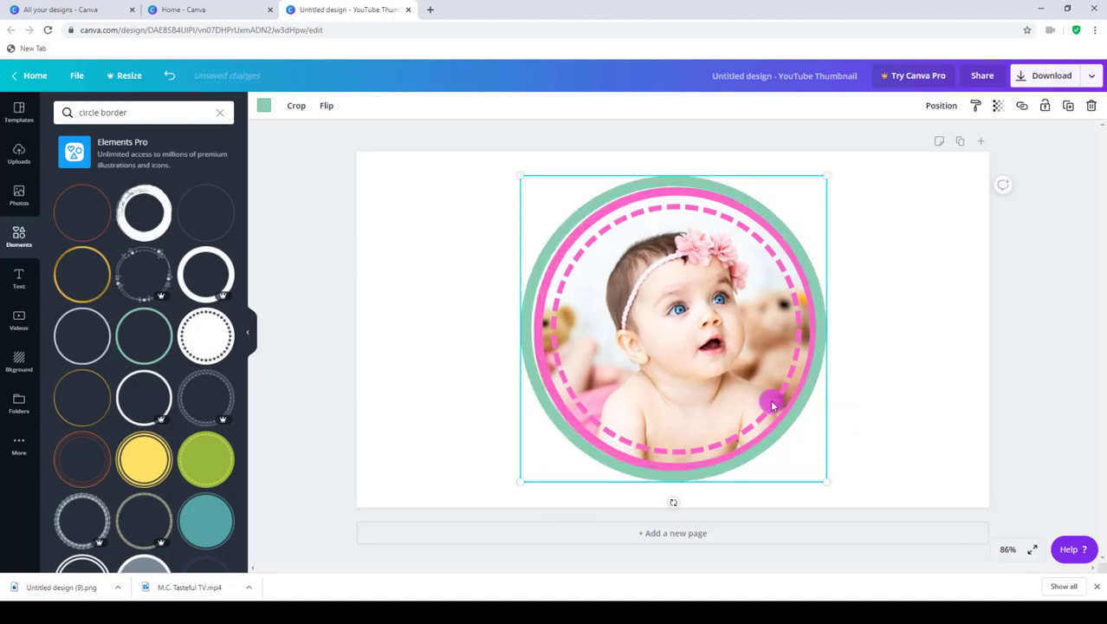
left_click_drag(772, 403, 775, 401)
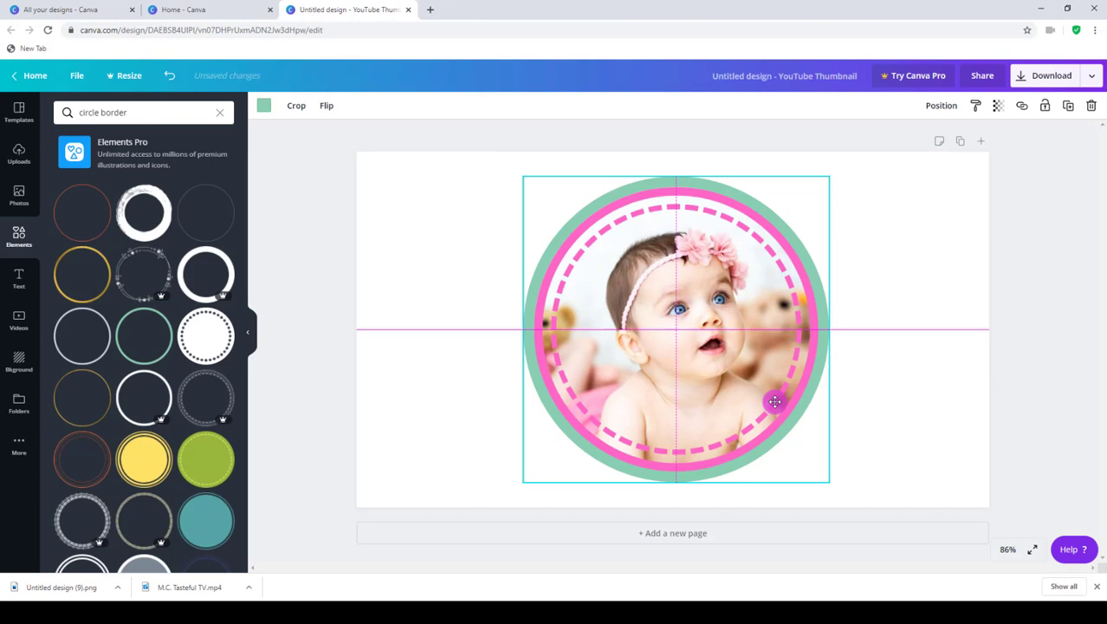
left_click_drag(775, 401, 775, 401)
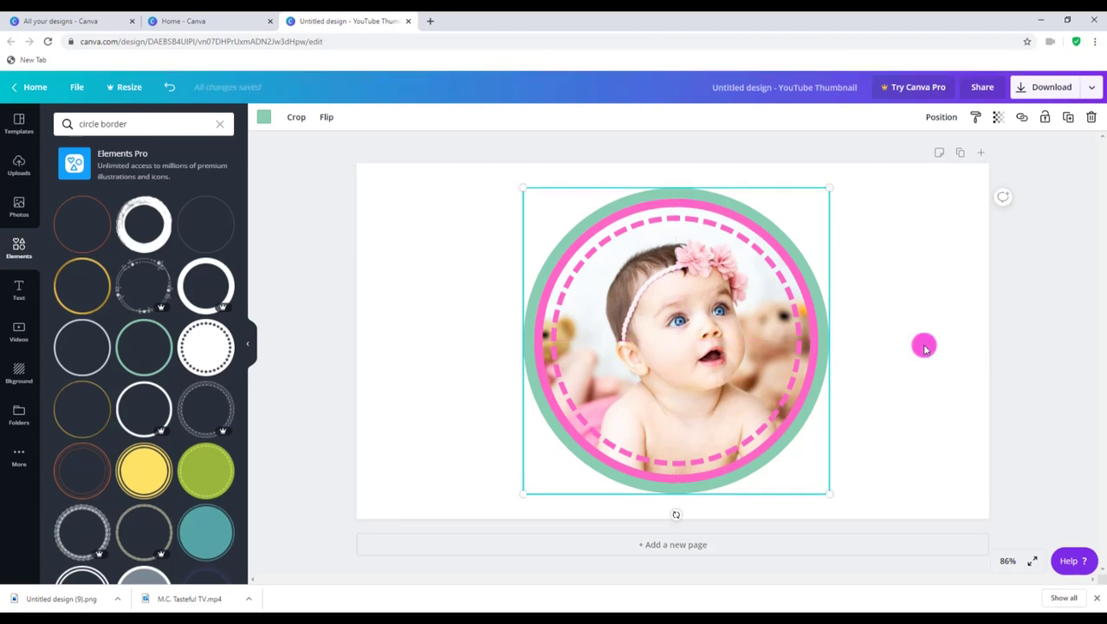
- Download the finished thumbnail design as a PNG file
left_click(1096, 93)
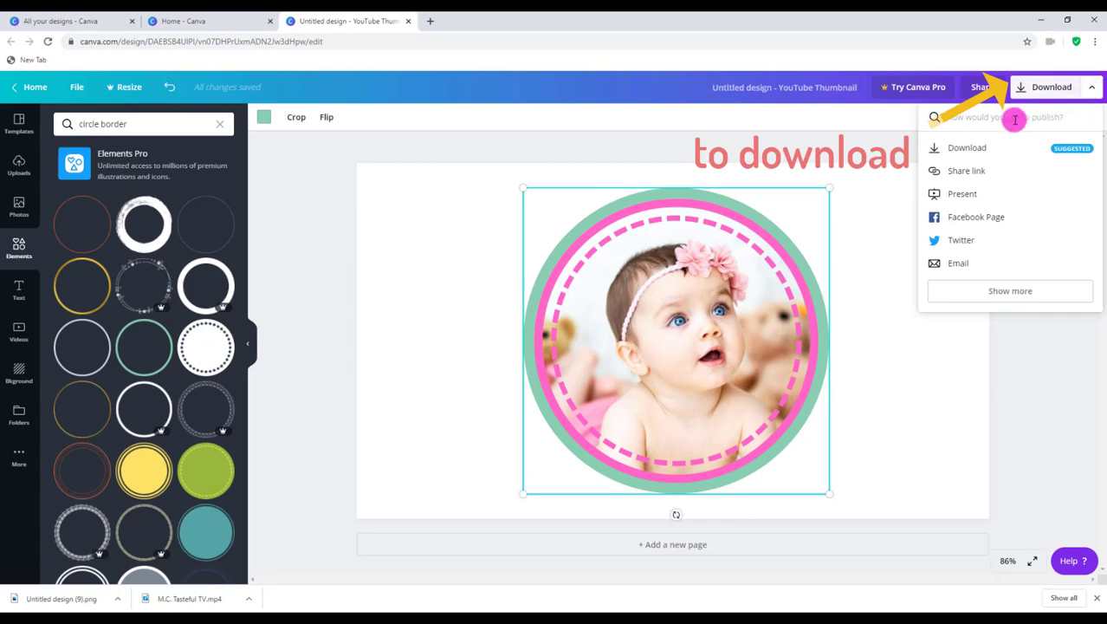
left_click(963, 147)
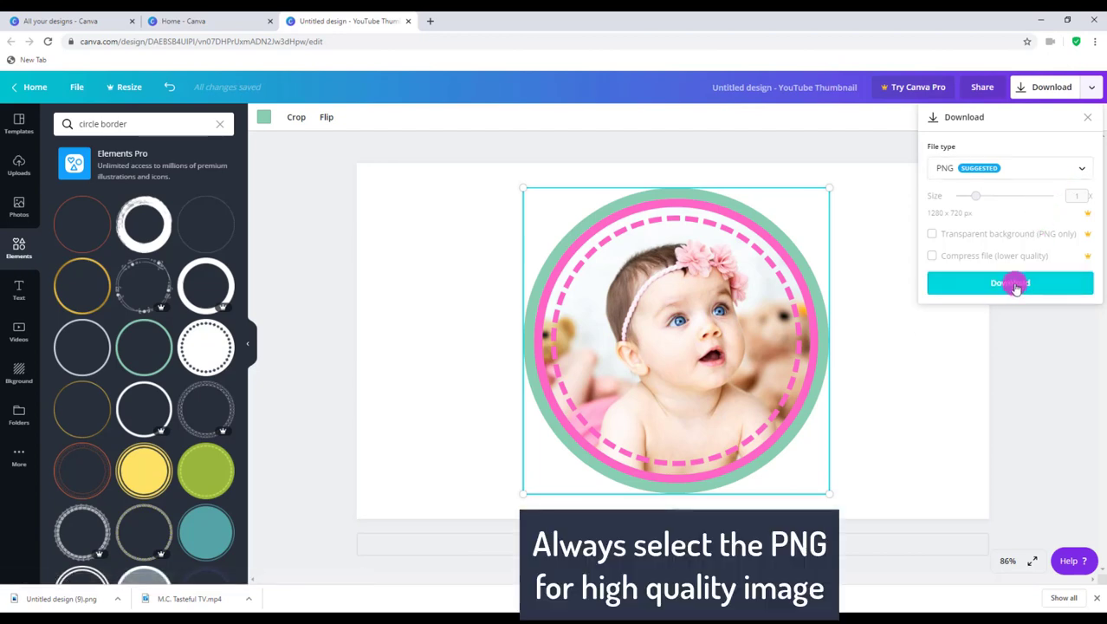
left_click(1016, 287)
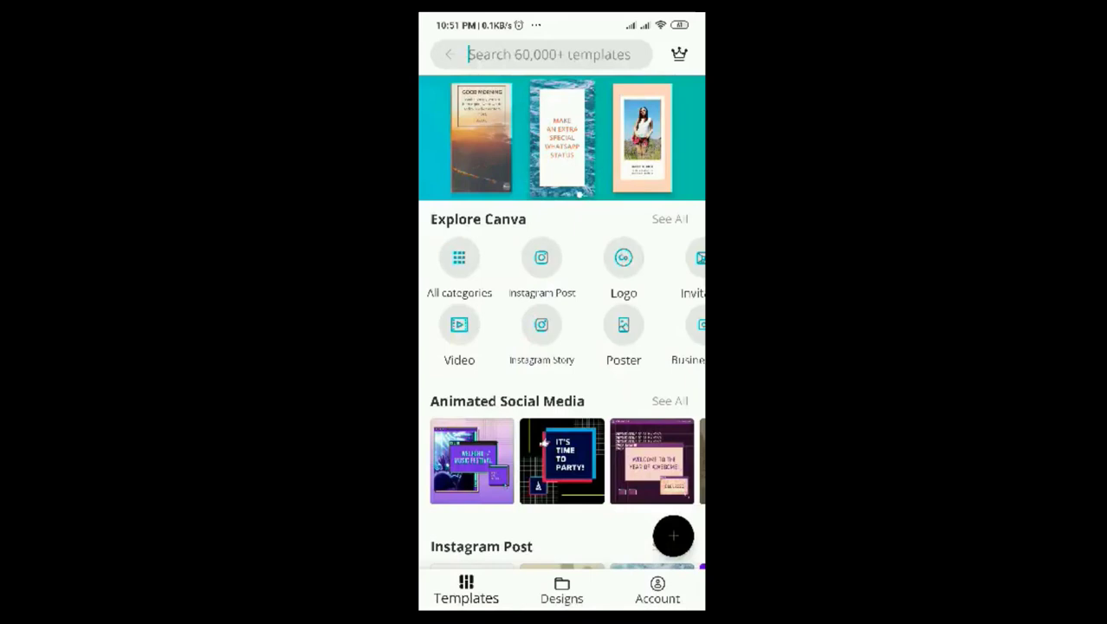
- In the Canva mobile app, find the YouTube Thumbnail template category and start a blank design
type("you")
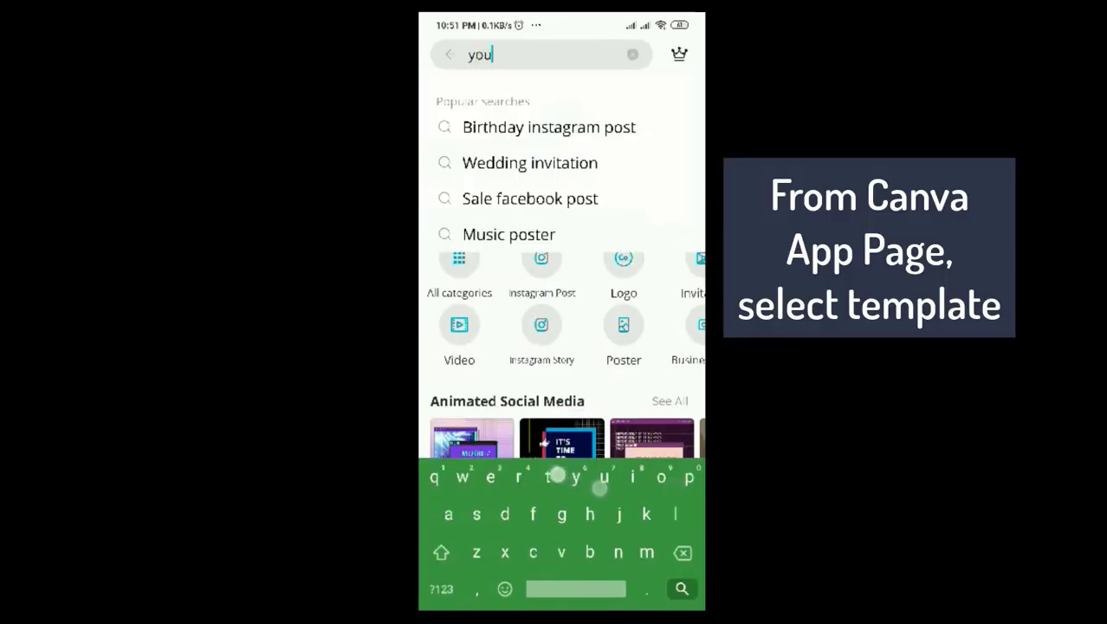
type("tube")
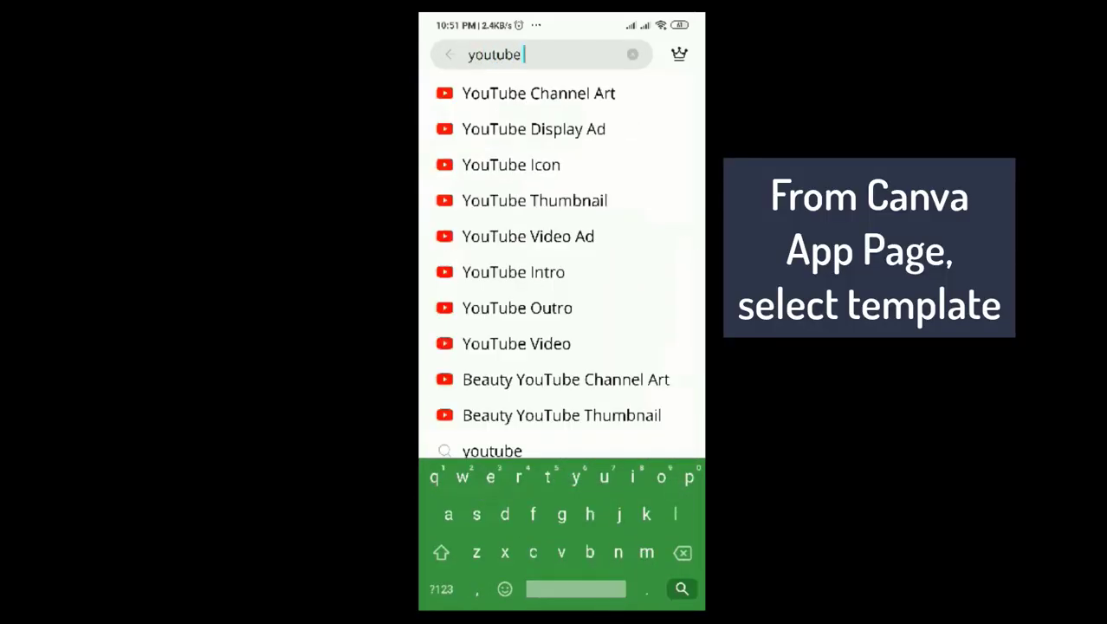
left_click(534, 201)
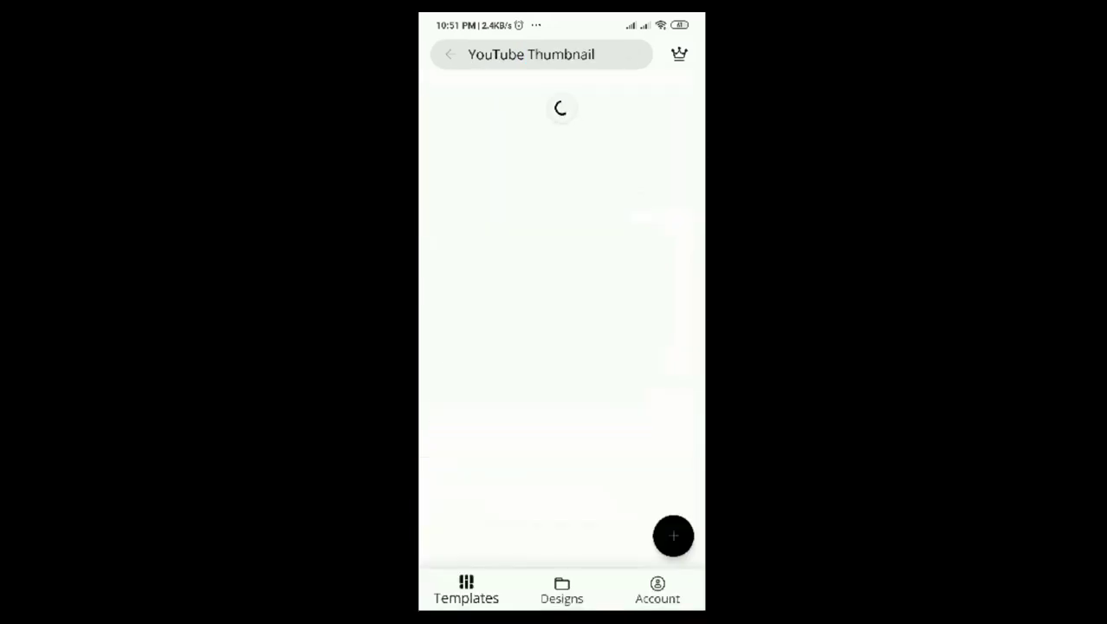
left_click(490, 119)
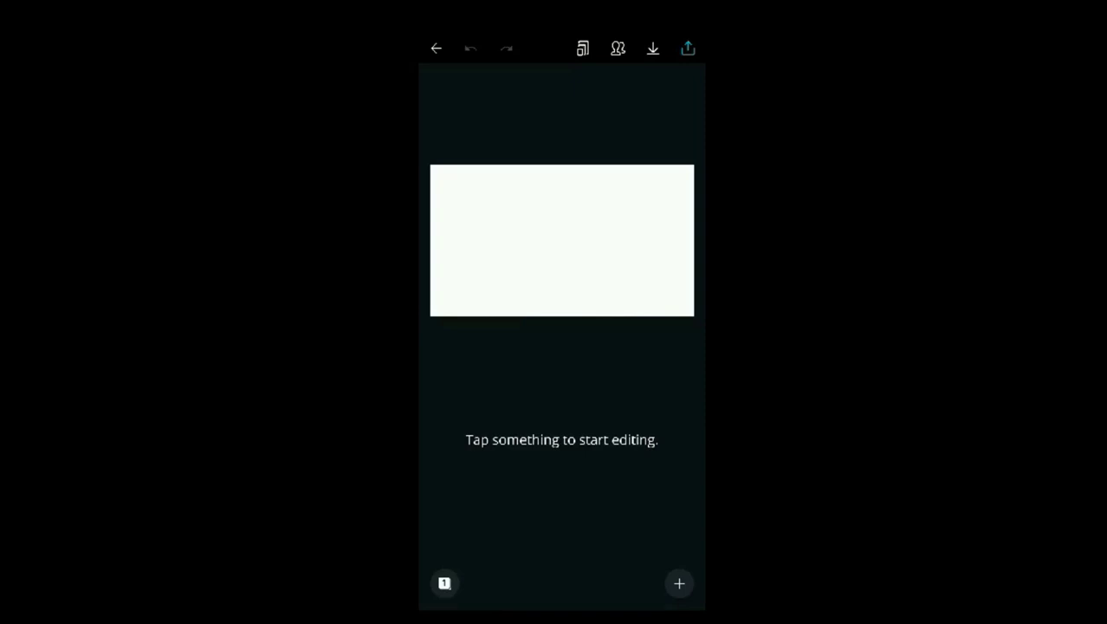
- Open the illustration library for adding an element to the blank page
left_click(625, 241)
key("Escape")
left_click(679, 583)
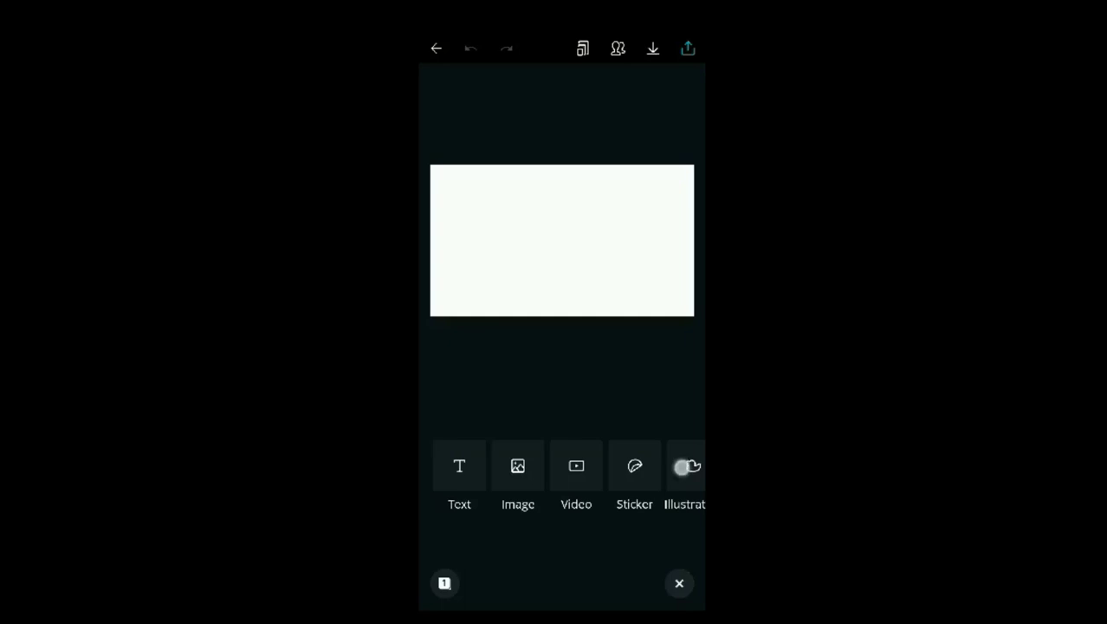
left_click_drag(682, 467, 546, 478)
left_click_drag(658, 496, 581, 496)
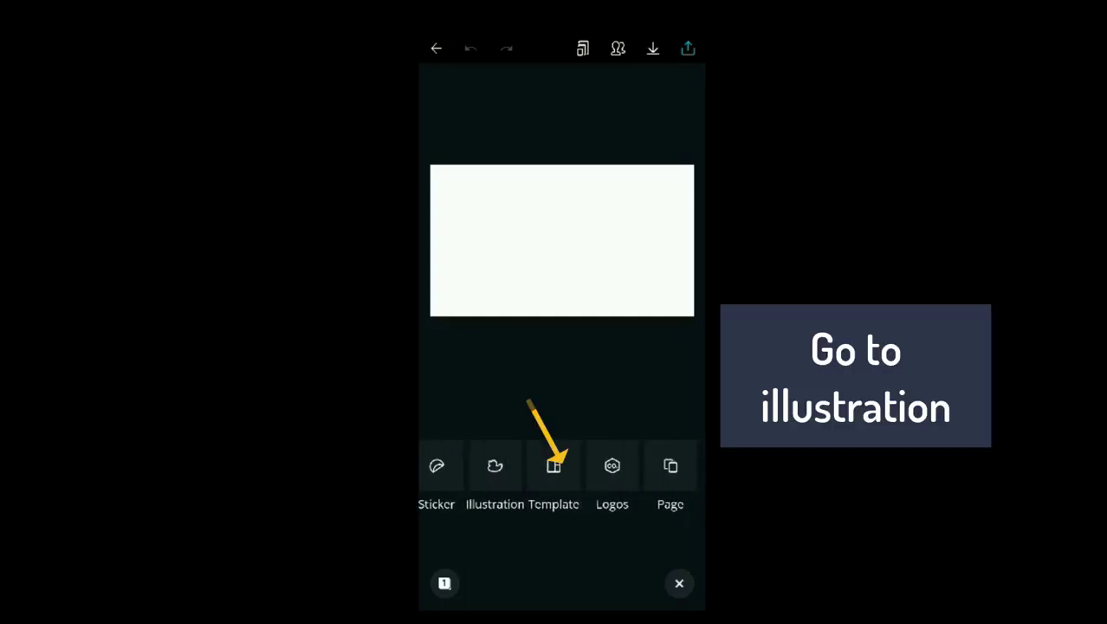
left_click(494, 472)
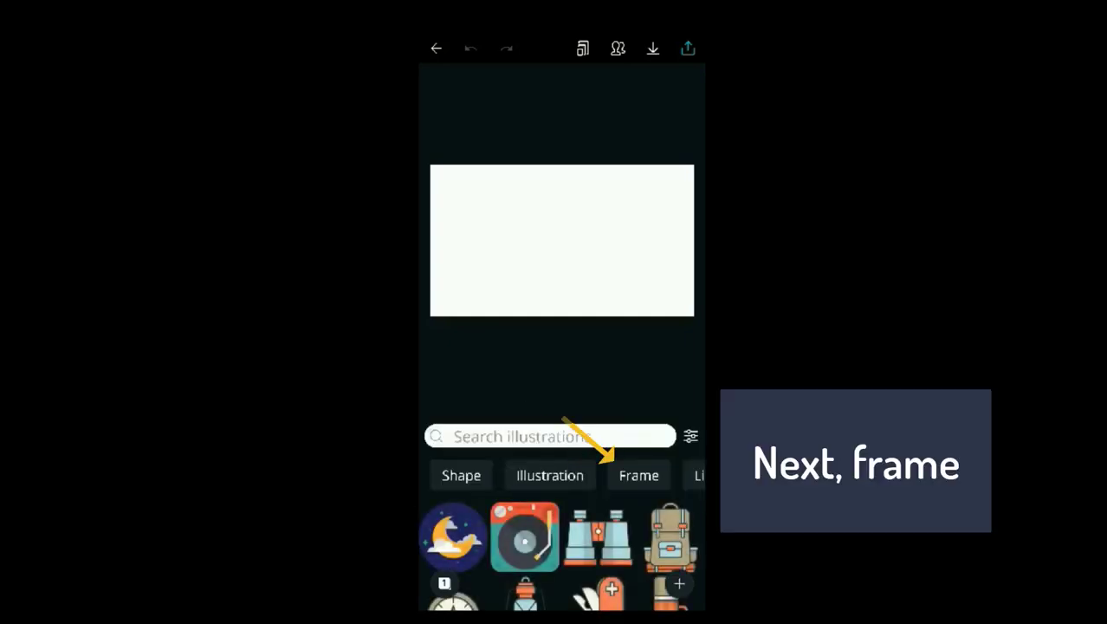
- Search the illustrations for "frames" and add the circular picture frame to the page
left_click(523, 436)
type("frames")
key("Return")
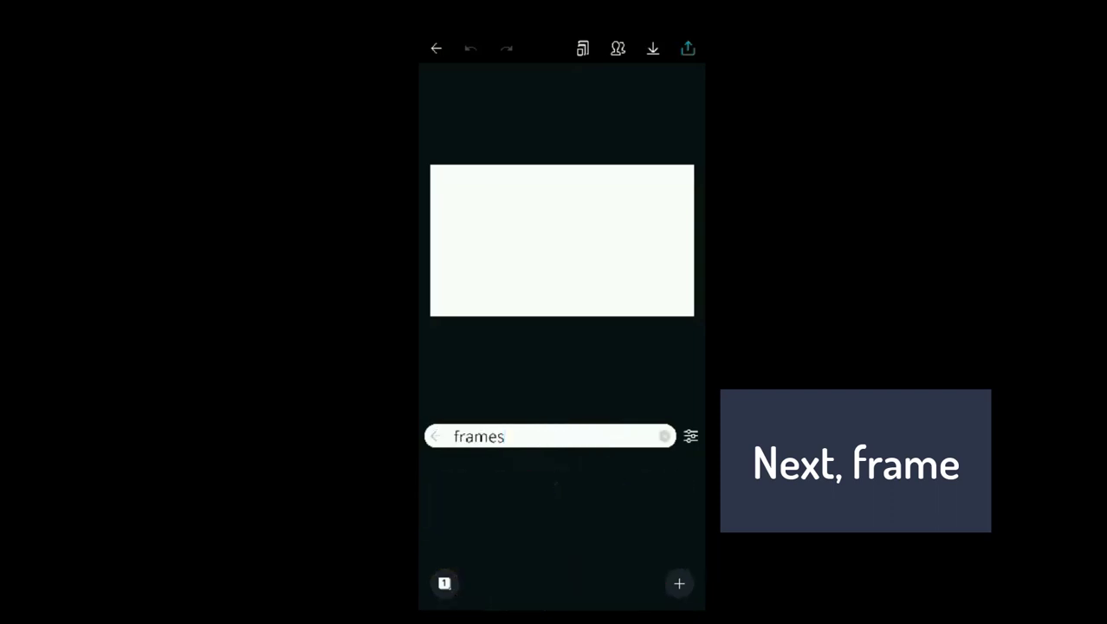
left_click(452, 503)
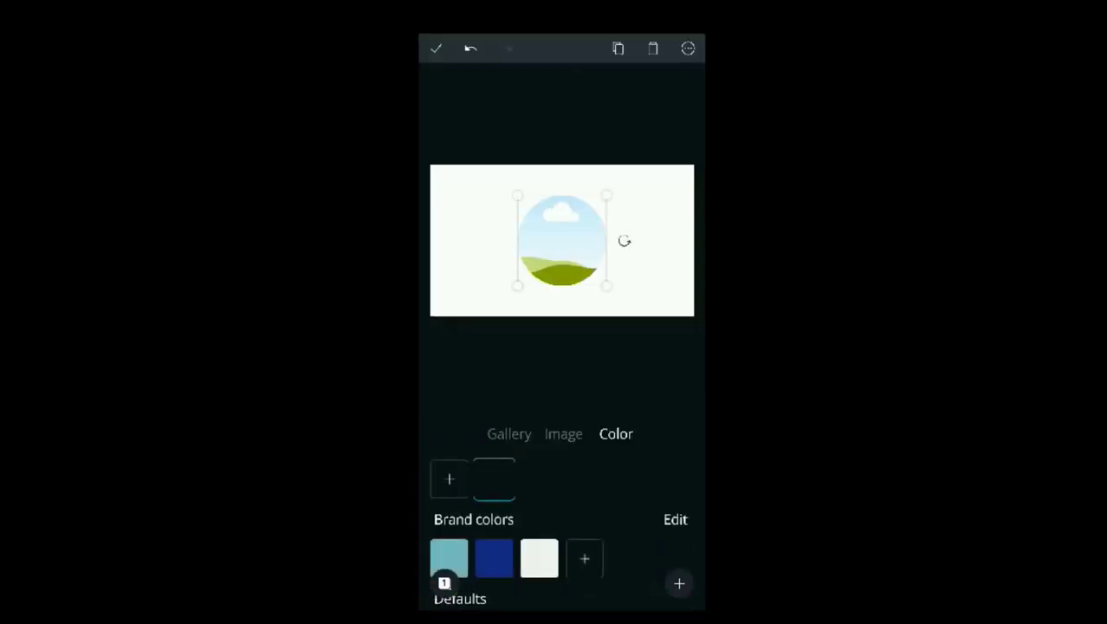
- Enlarge the circle frame to nearly the full page height, keep it centered, and deselect it
left_click_drag(606, 285, 626, 305)
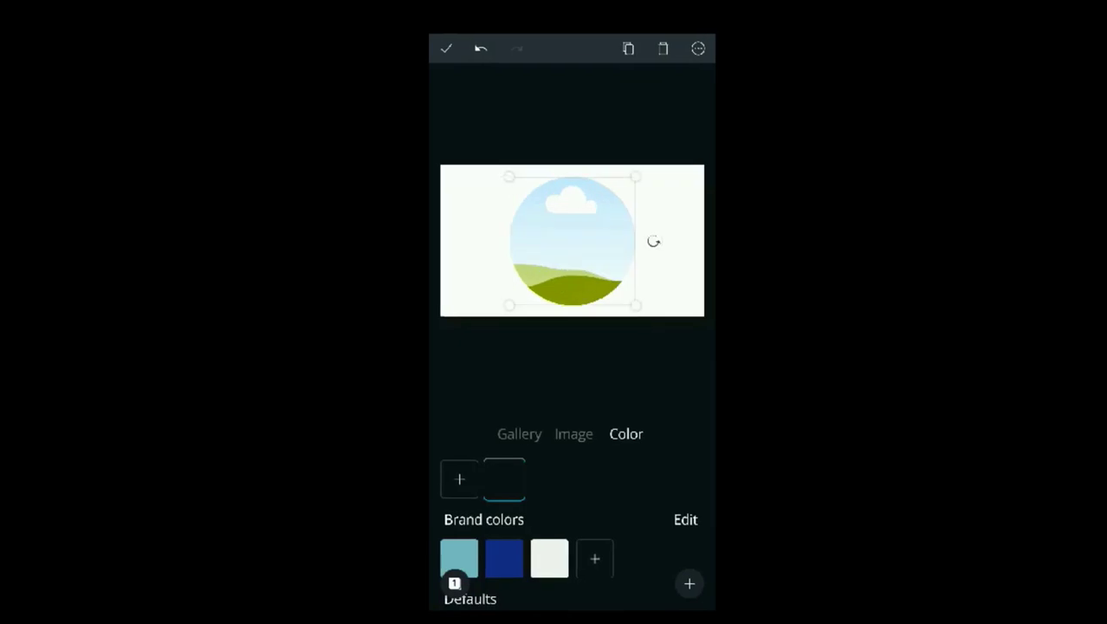
left_click(557, 245)
mouse_move(586, 245)
left_mouse_down()
mouse_move(594, 240)
mouse_move(588, 255)
left_mouse_up()
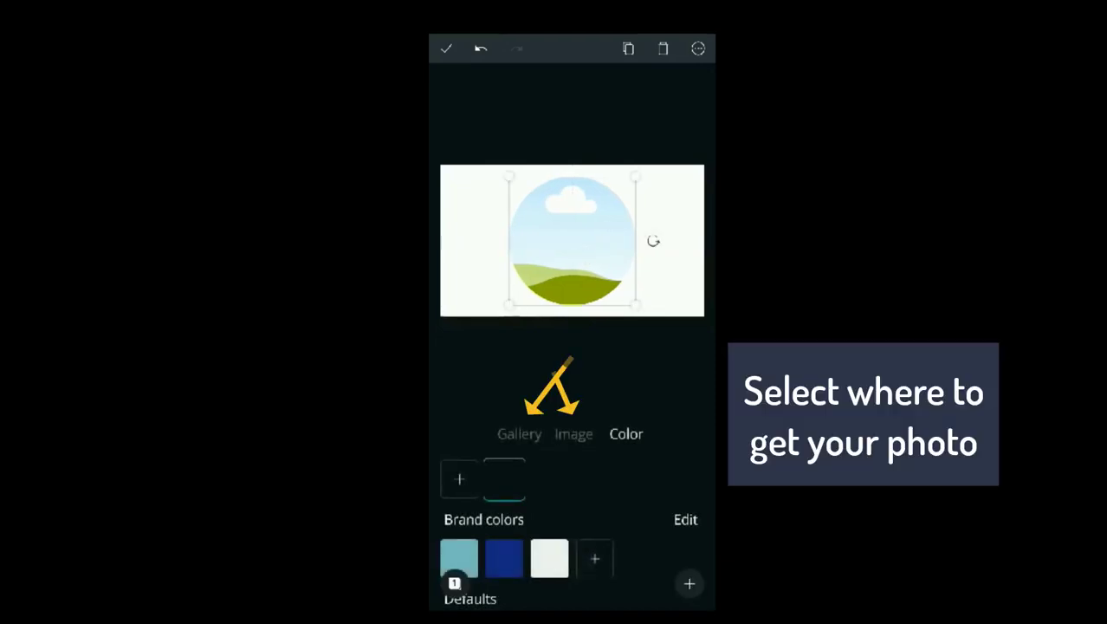
left_click(446, 48)
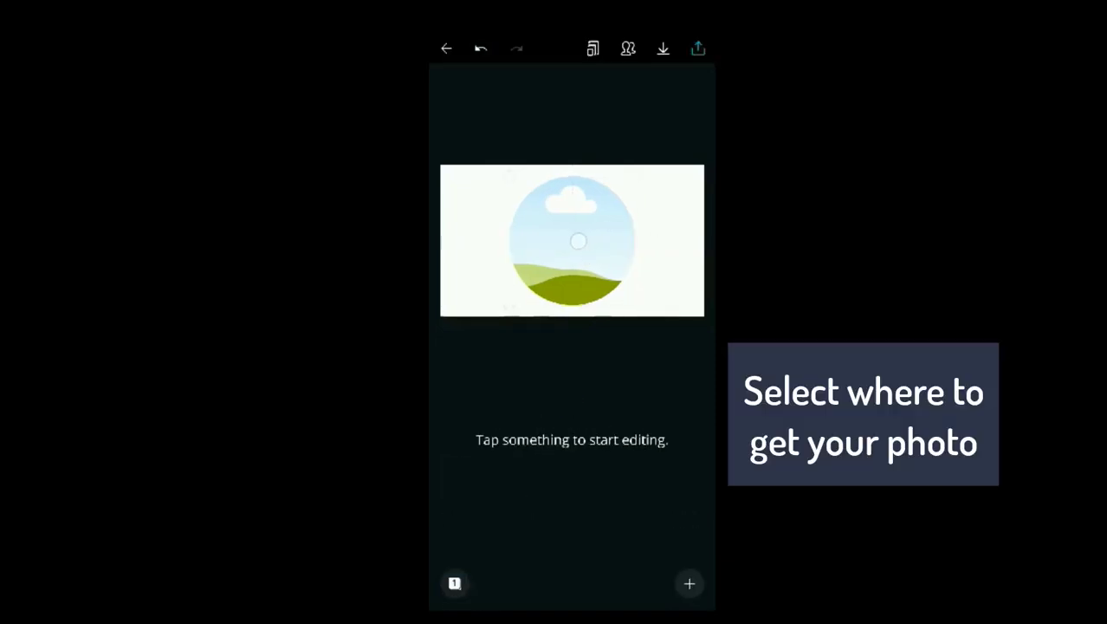
- Select the circle frame and search the image library for "baby"
left_click_drag(599, 239, 706, 264)
left_click(571, 238)
type("baby")
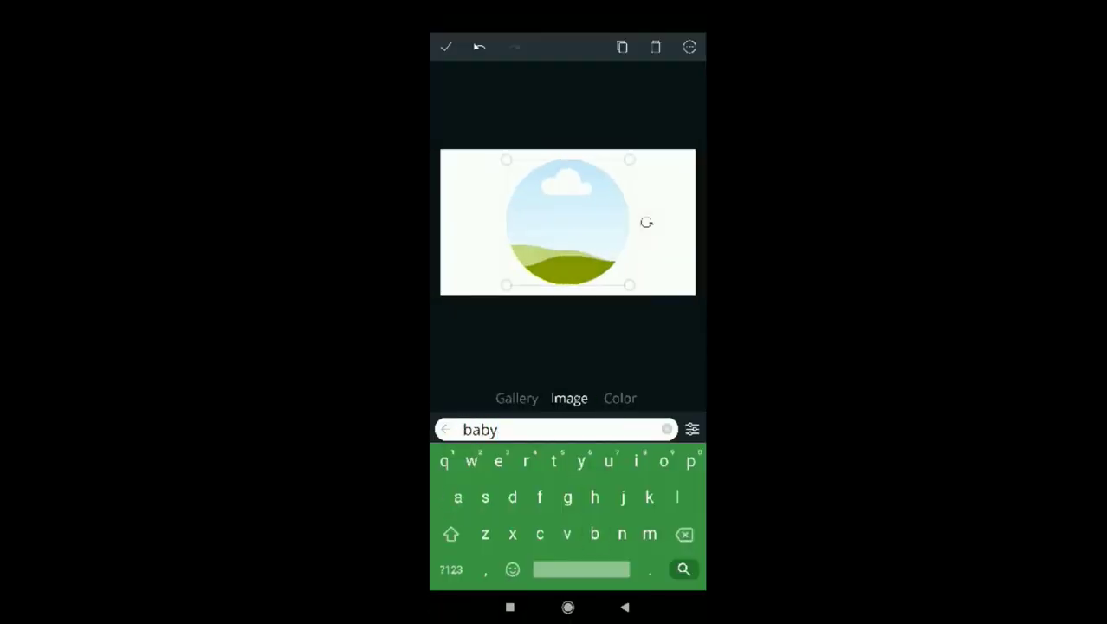
key("Return")
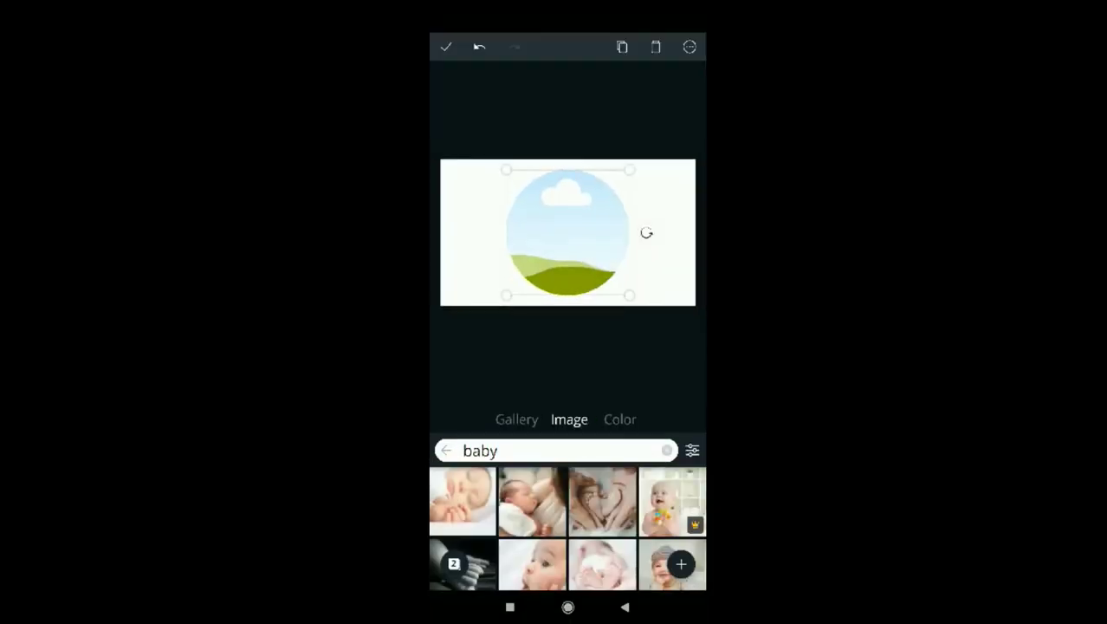
- Fill the circle frame with the photo of the baby in a pink flower headband beside a teddy bear, and deselect it
scroll(568, 520, "down", 5)
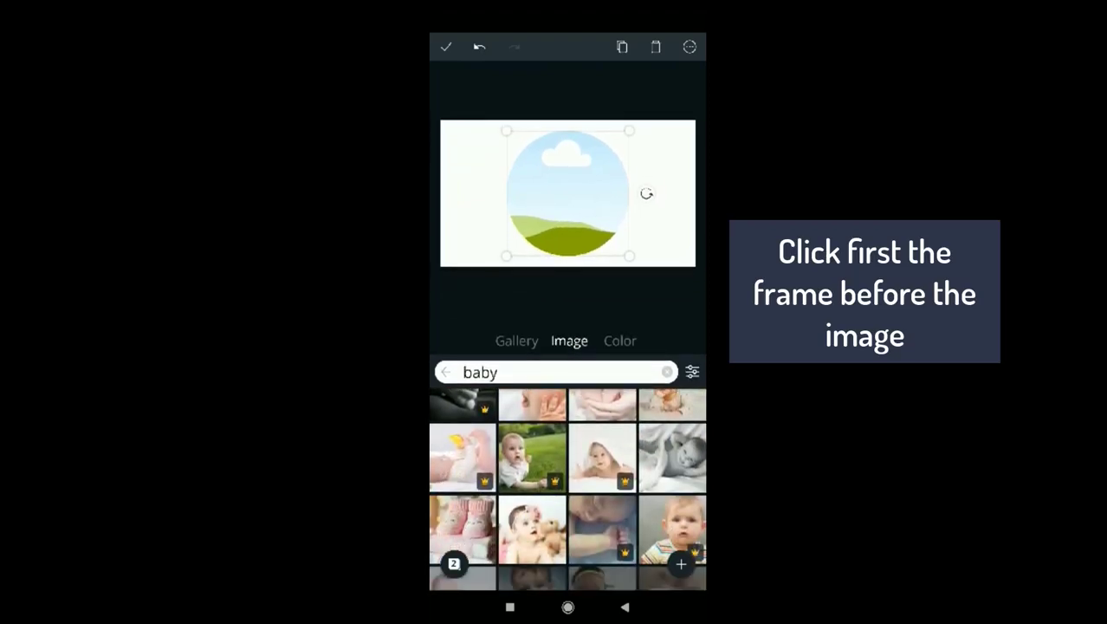
scroll(567, 489, "down", 2)
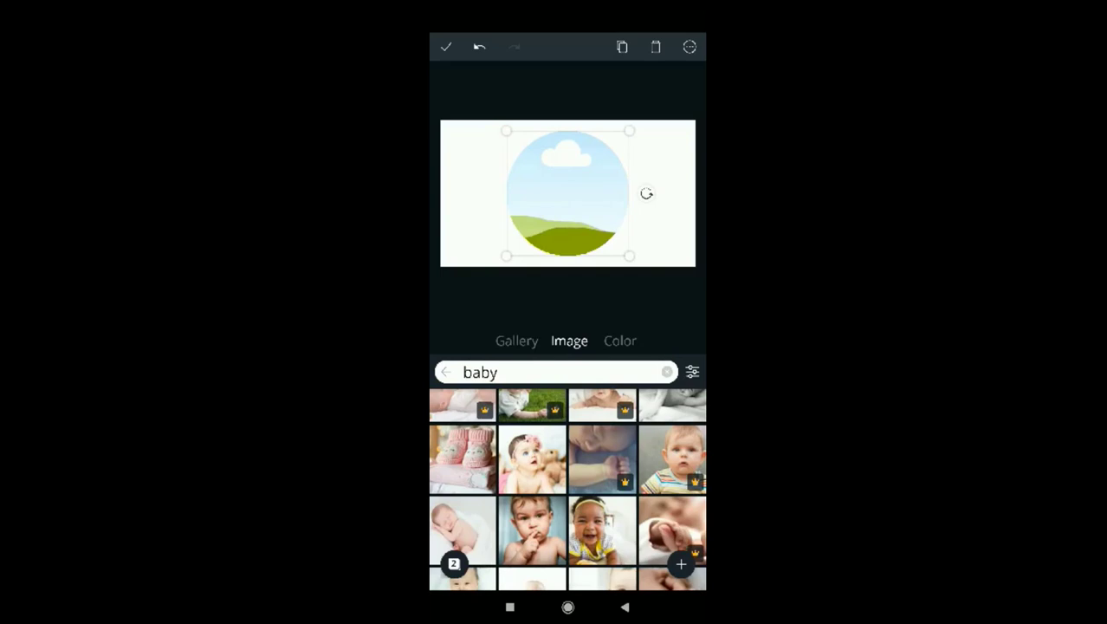
left_click(532, 459)
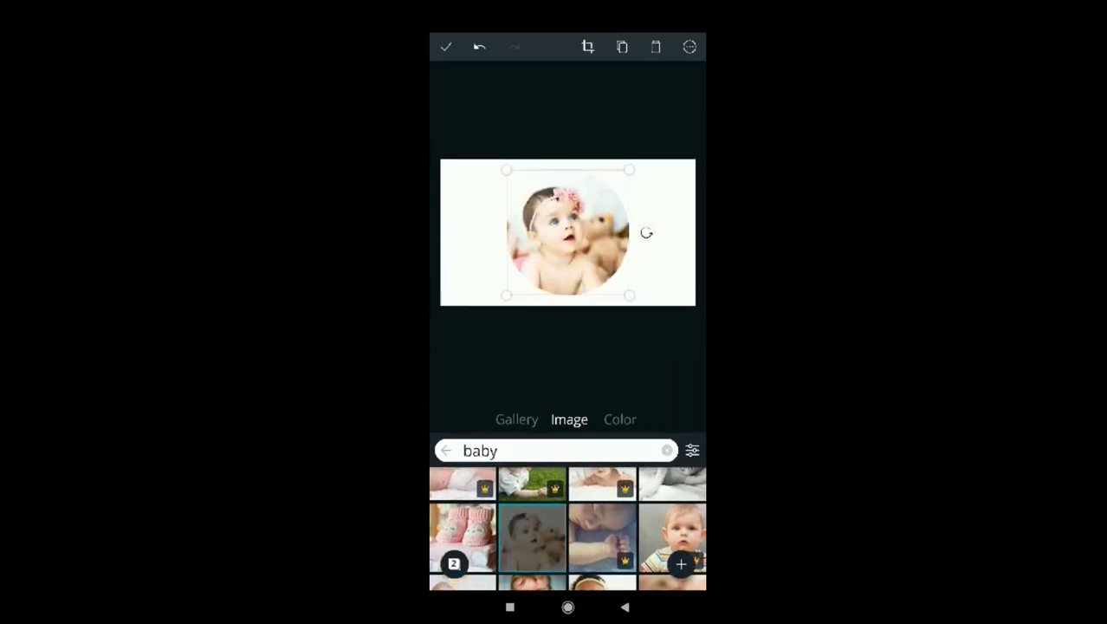
left_click(446, 46)
- Return to the illustration library and filter its images to Free only
left_click(609, 456)
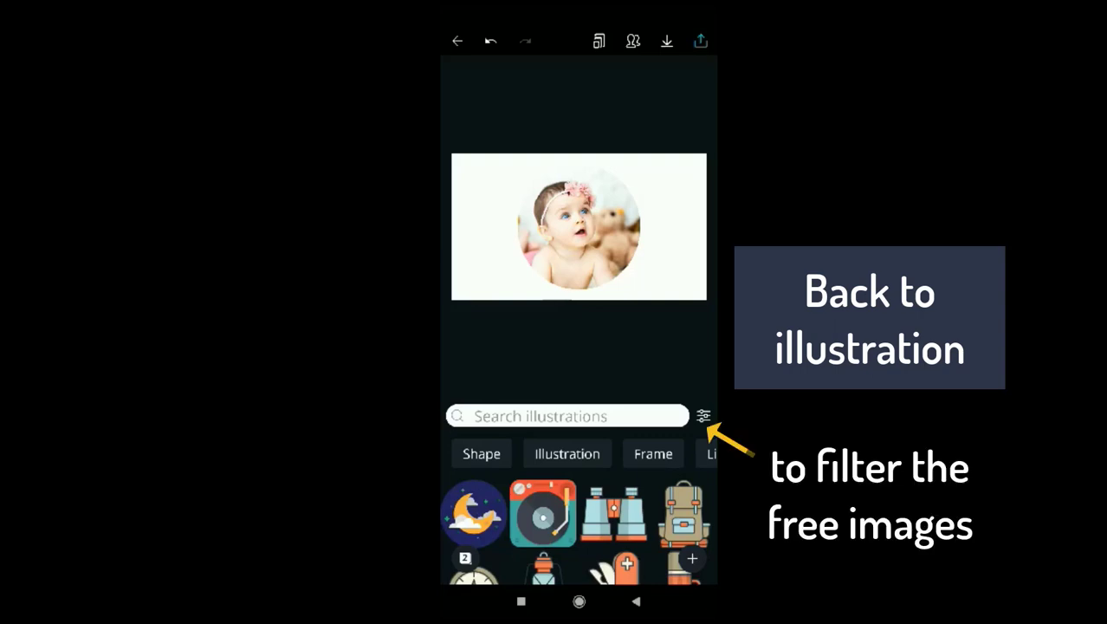
left_click(704, 416)
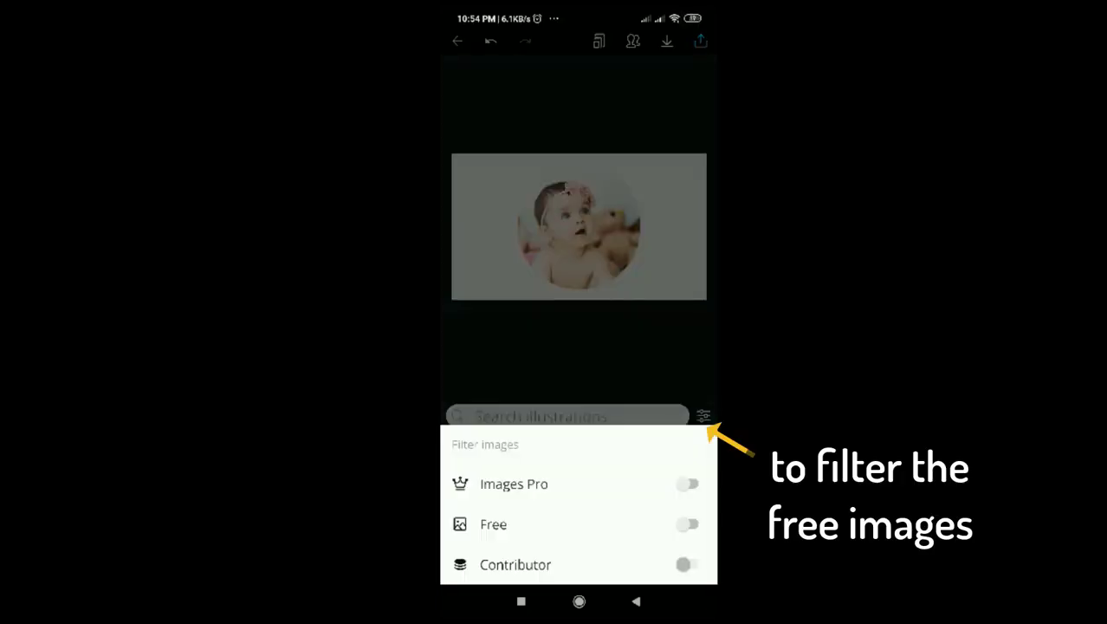
left_click(691, 524)
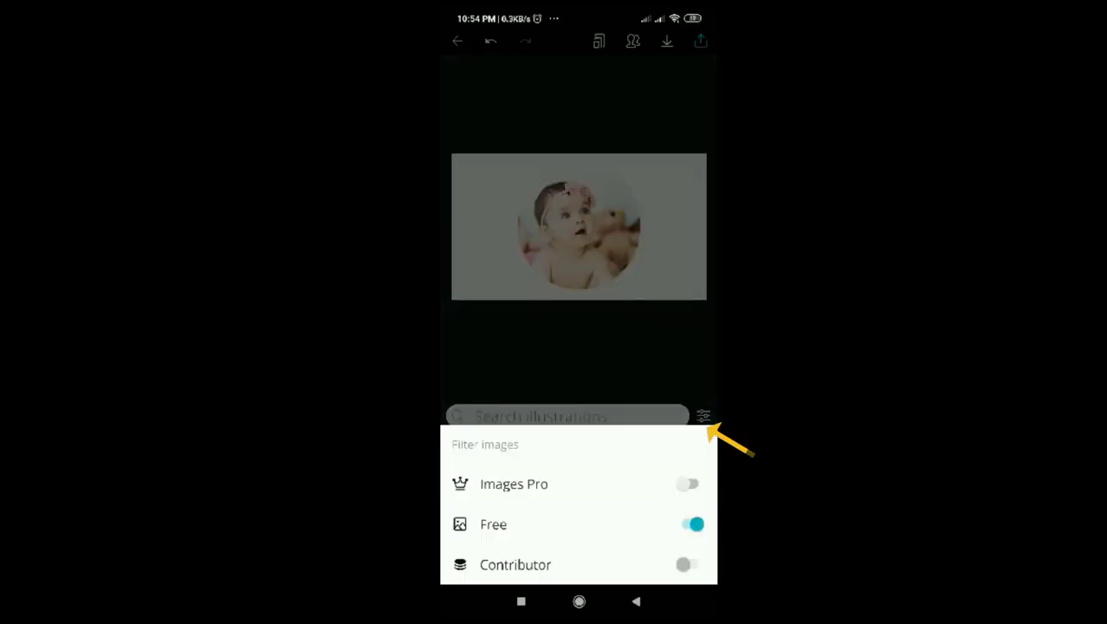
left_click(636, 601)
- Search the illustrations for "circle border"
left_click(563, 416)
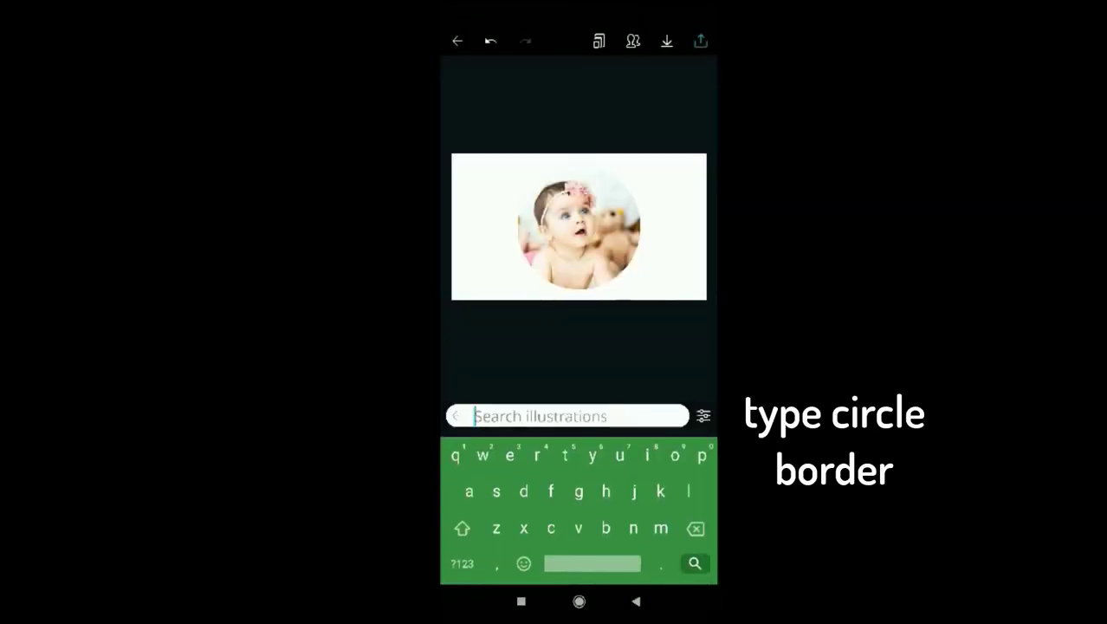
type("c")
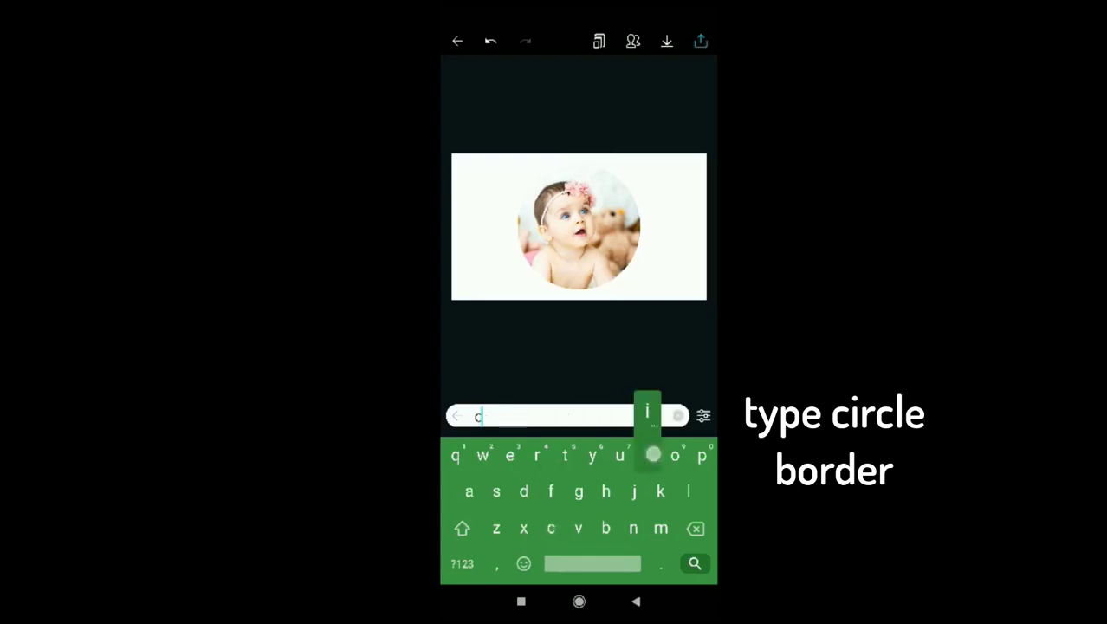
type("ircle ")
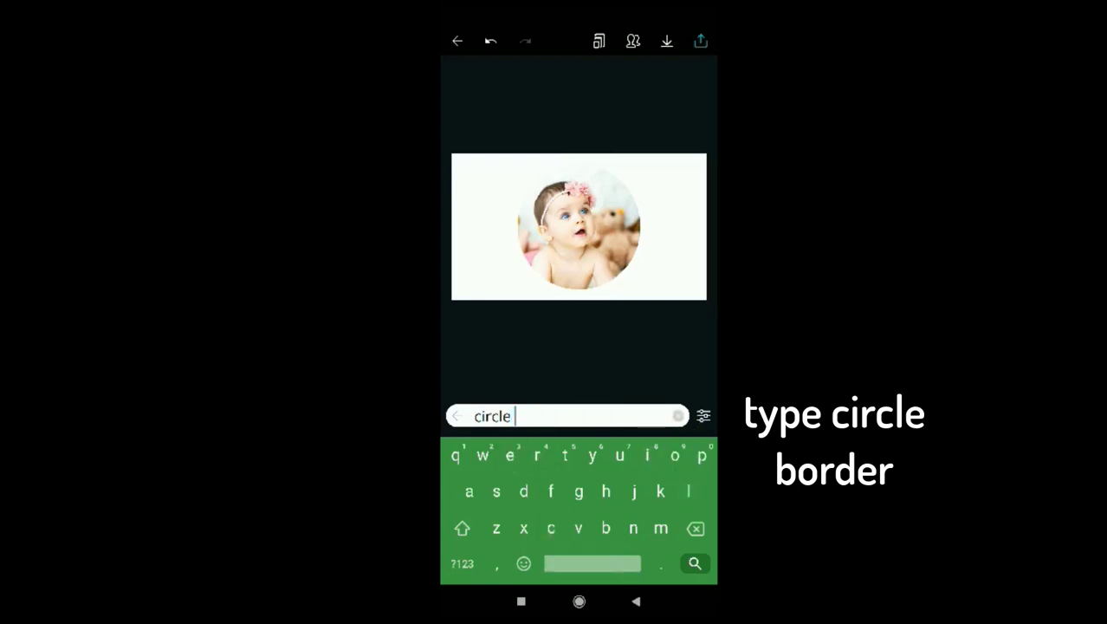
type("border")
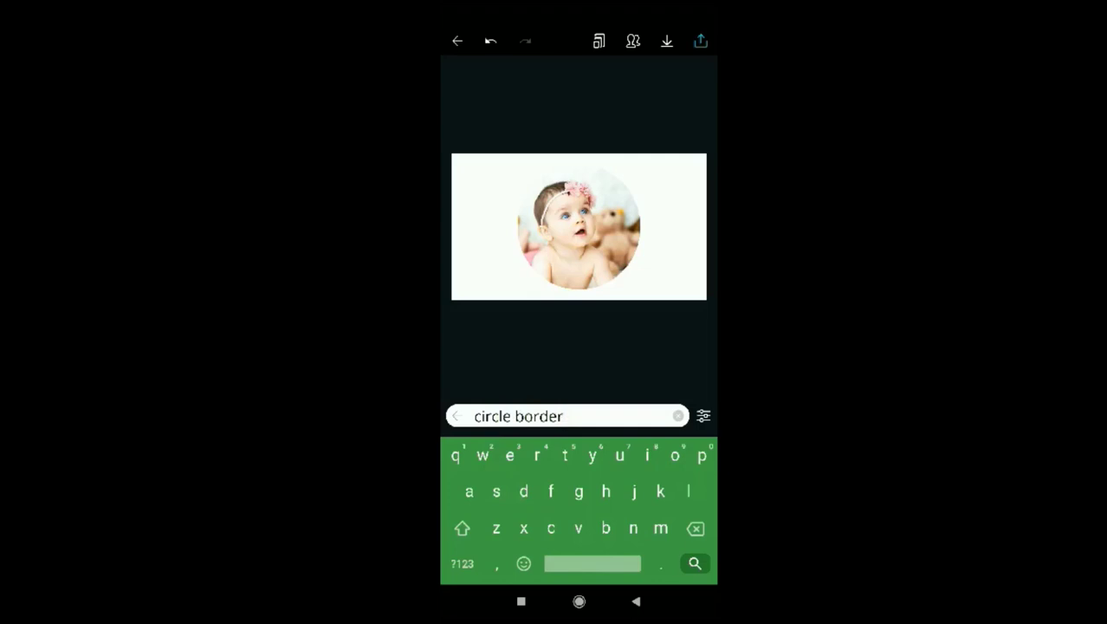
left_click(695, 563)
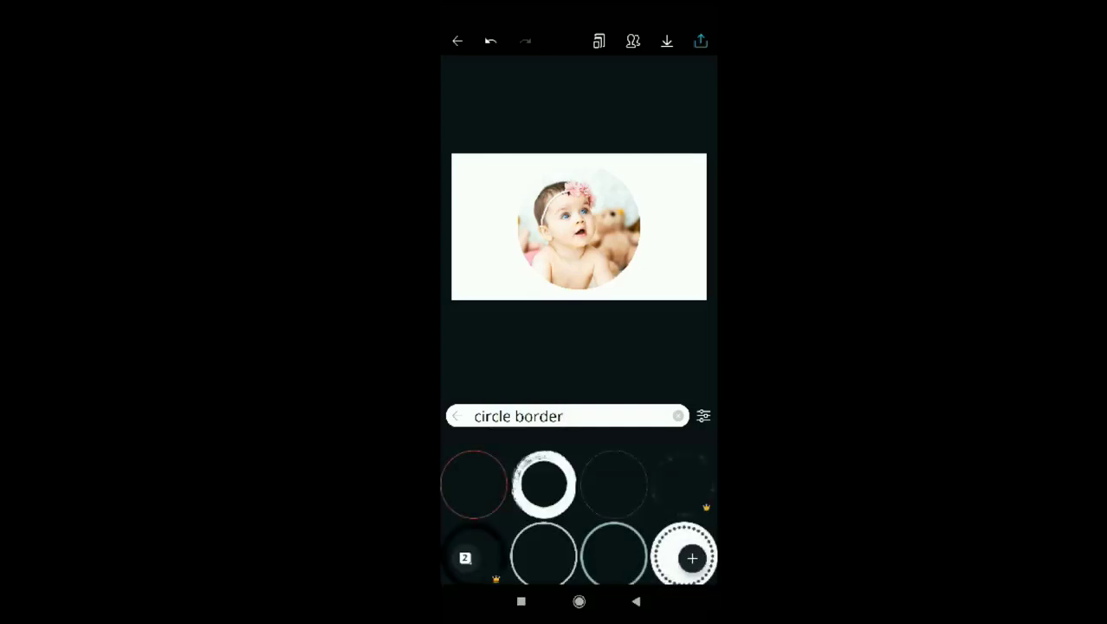
- Add the white circle border with a dashed inner ring and enlarge it to surround the baby photo
scroll(579, 502, "down", 5)
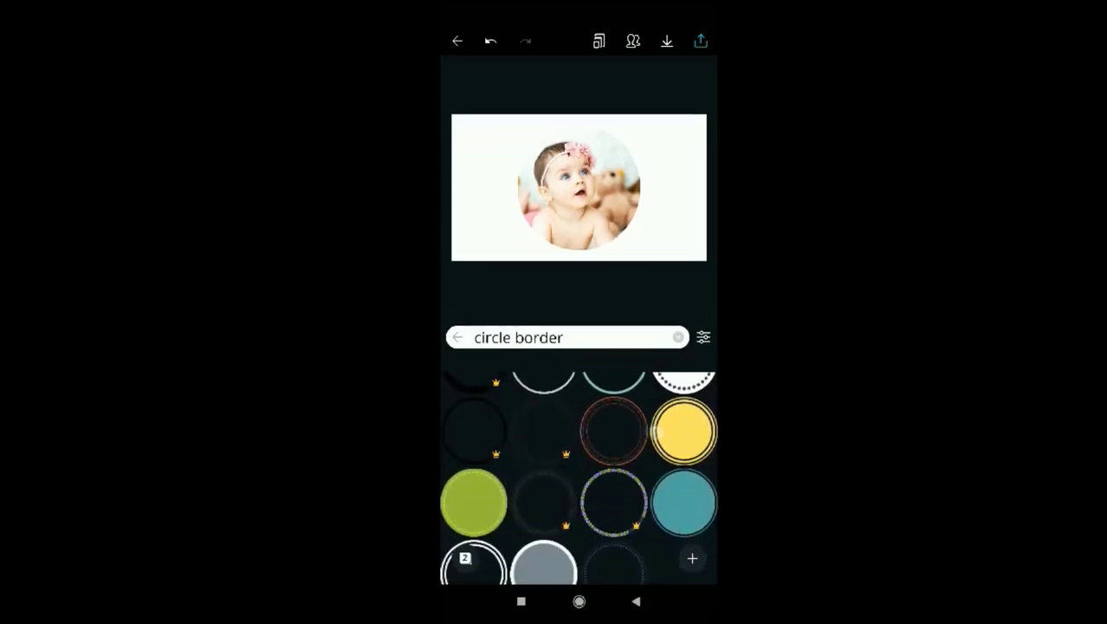
scroll(579, 477, "down", 8)
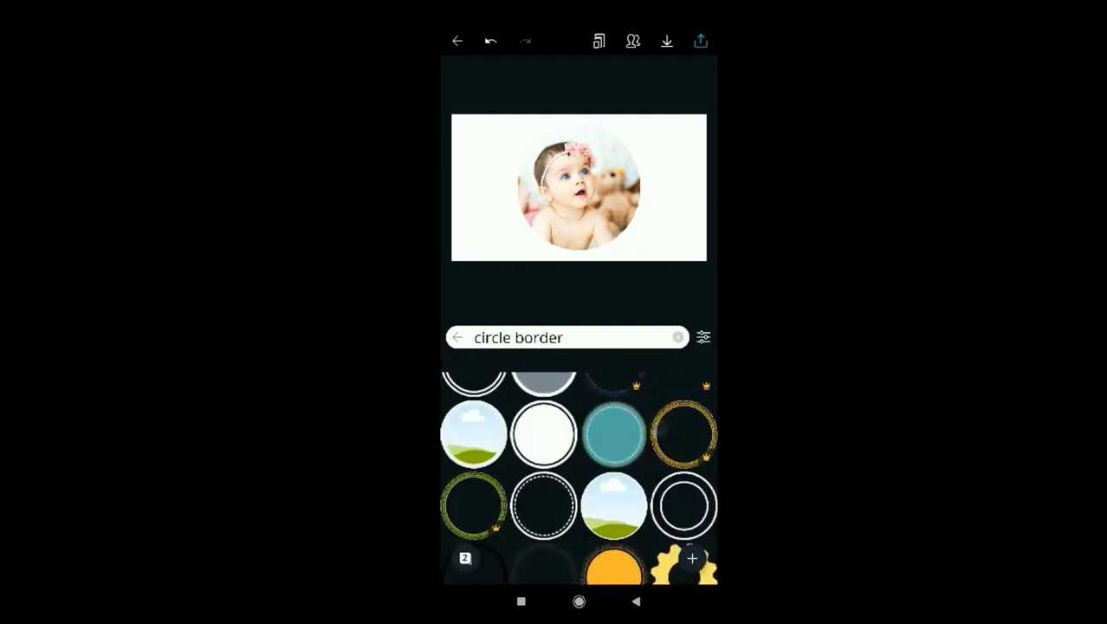
scroll(579, 476, "down", 2)
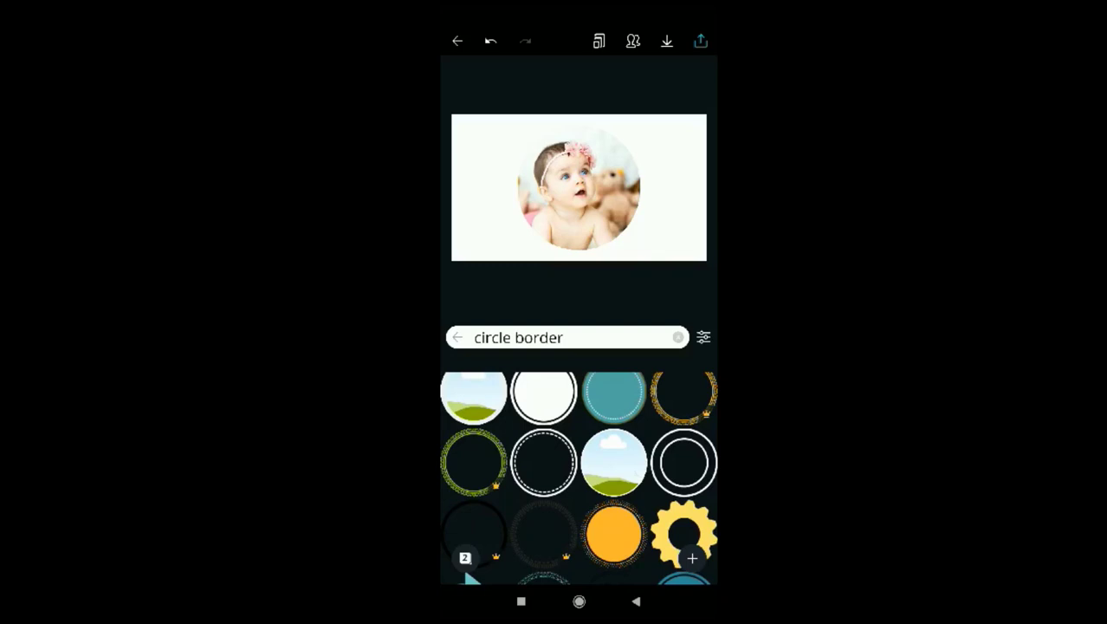
left_click(543, 462)
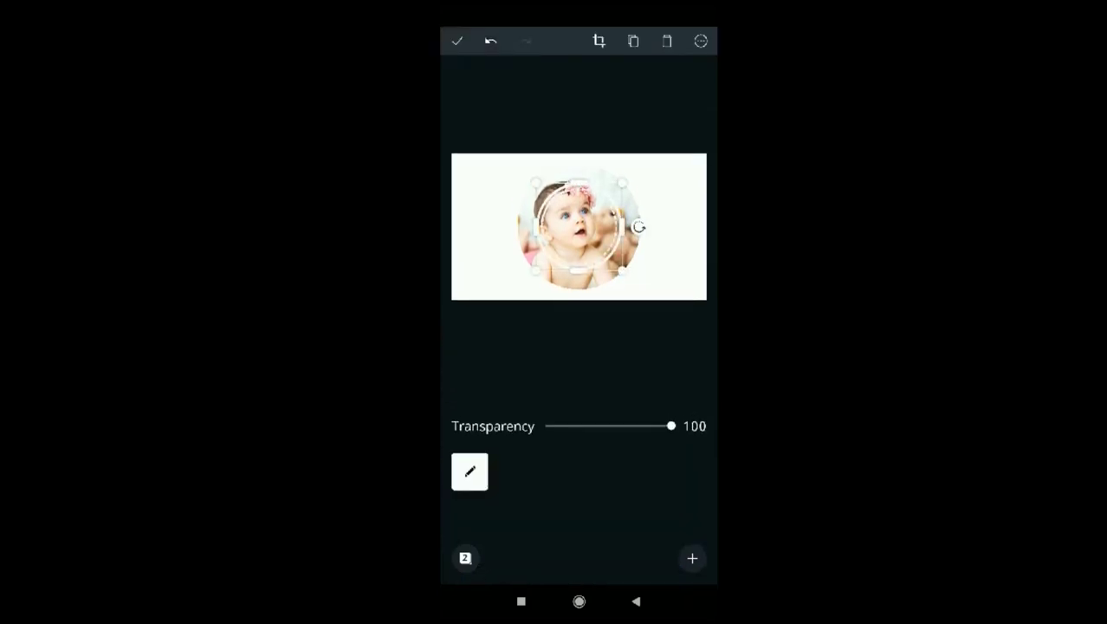
left_click_drag(639, 226, 659, 237)
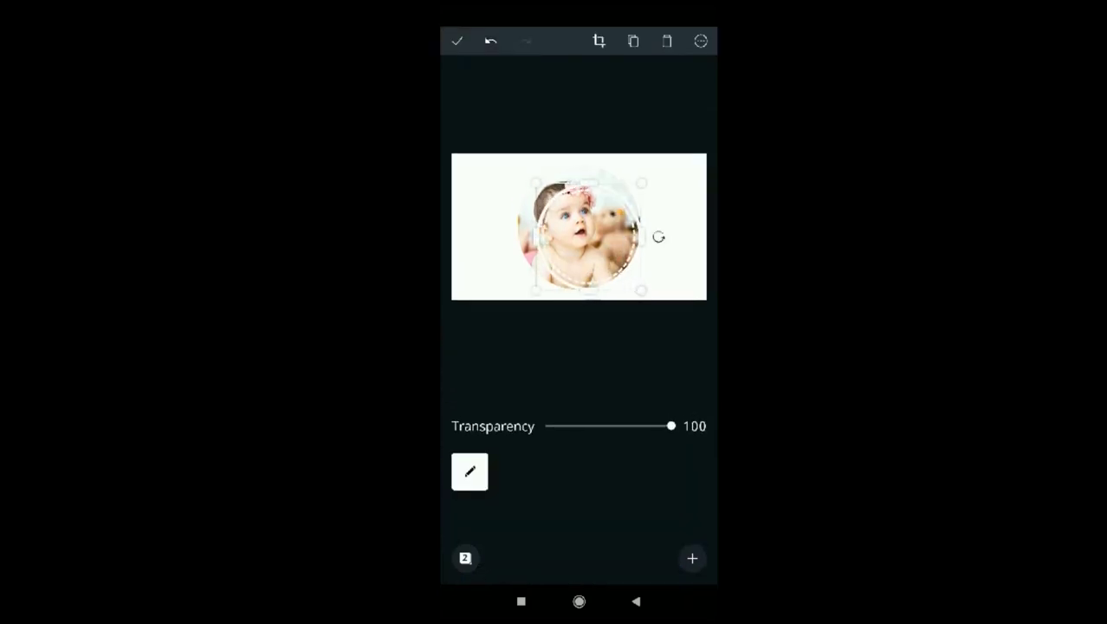
left_click_drag(536, 181, 511, 158)
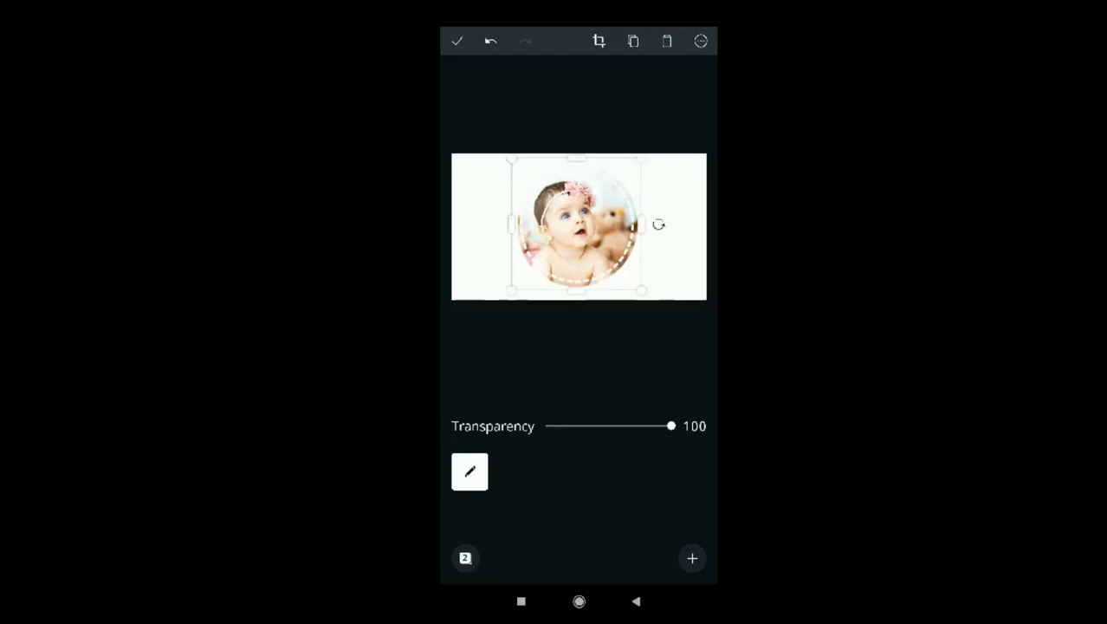
left_click(599, 41)
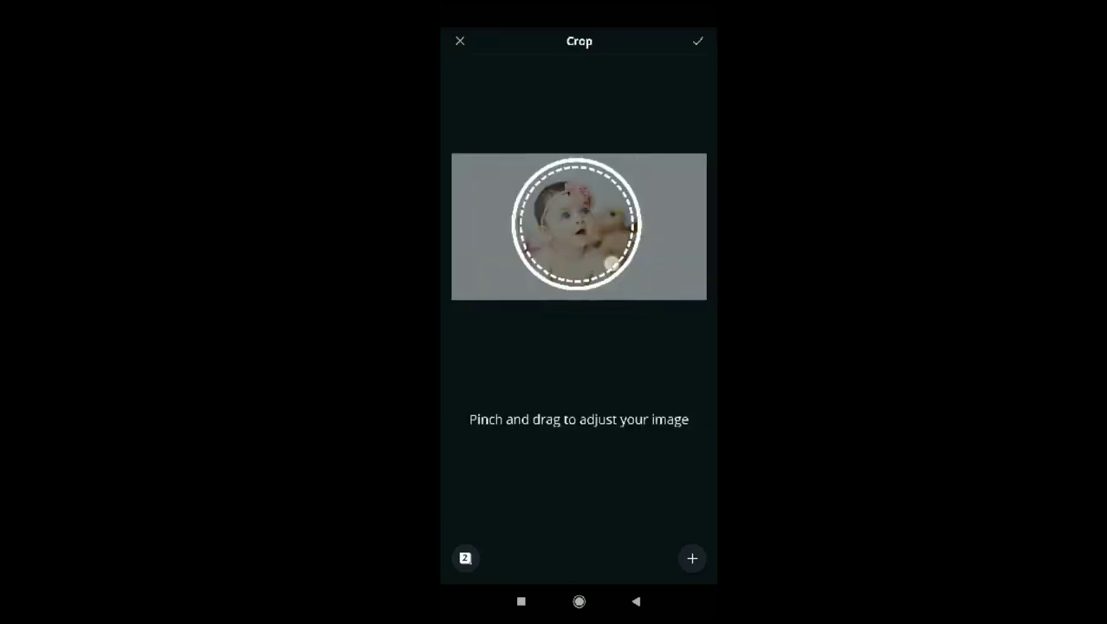
left_click(698, 40)
left_click(599, 41)
left_click(698, 40)
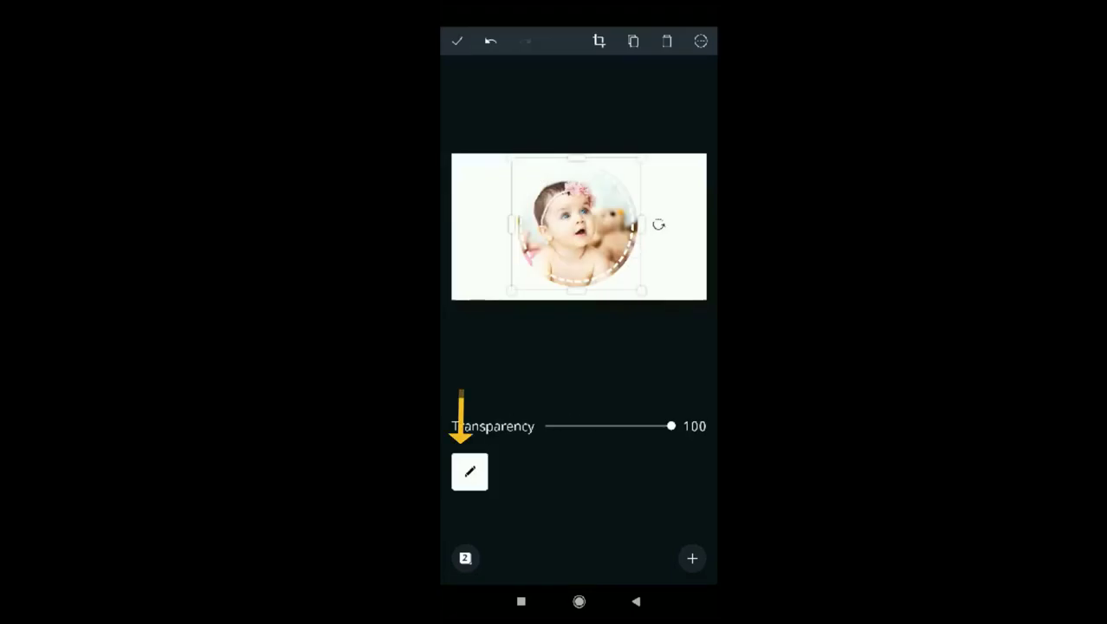
- Recolor the dashed circle border with the default pink and deselect it
left_click(470, 472)
left_click_drag(641, 511, 649, 433)
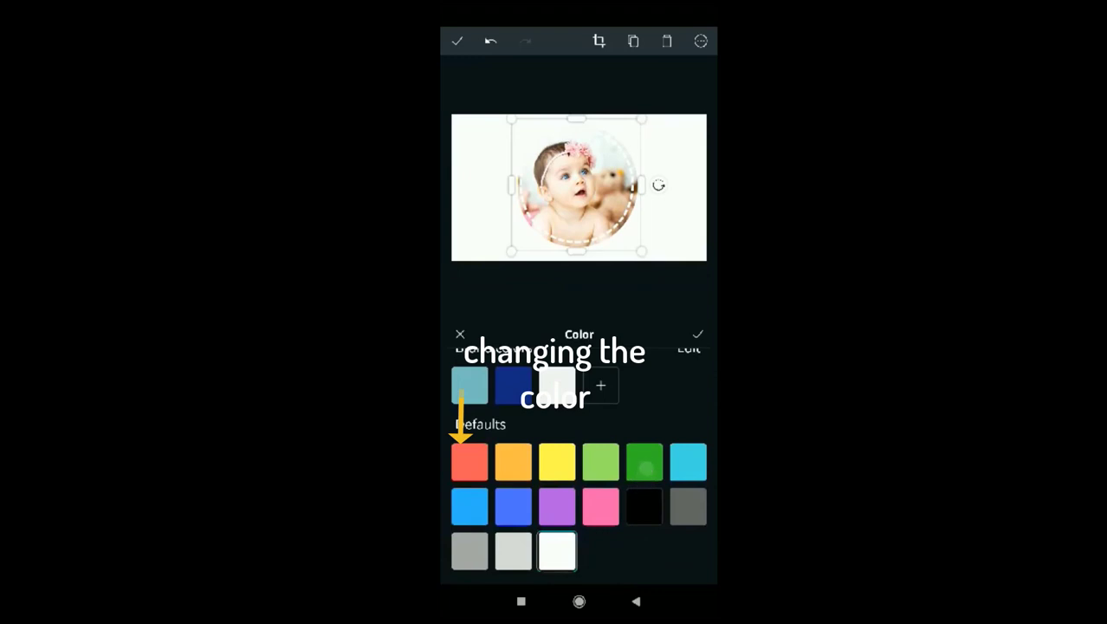
left_click(600, 506)
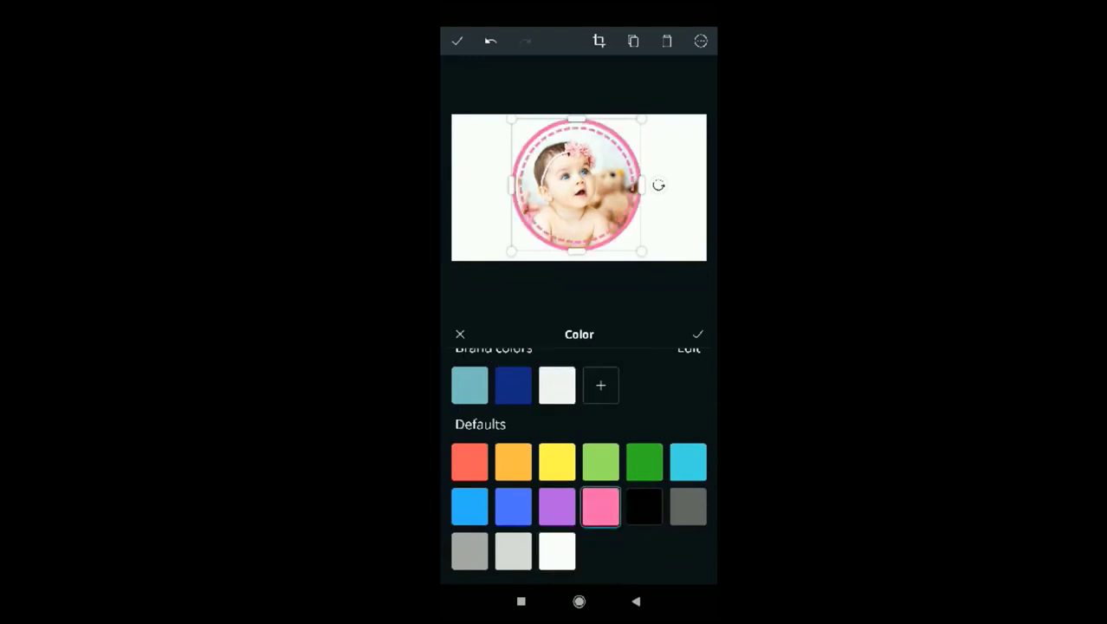
left_click(458, 41)
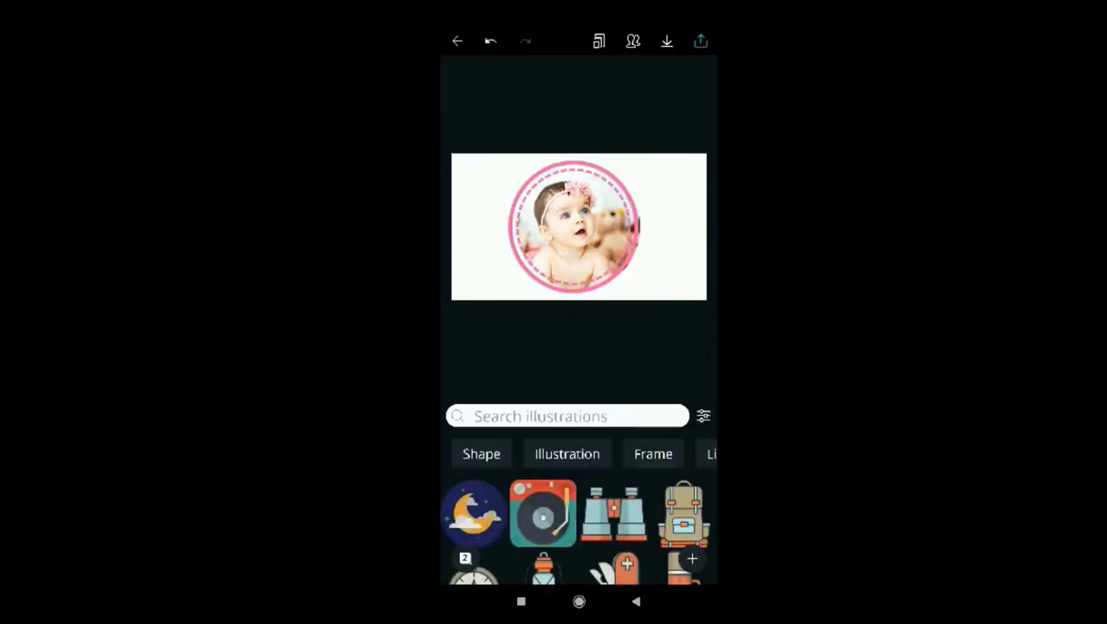
- Search the illustrations for "circle border" to find a second border
left_click(554, 415)
type("borde")
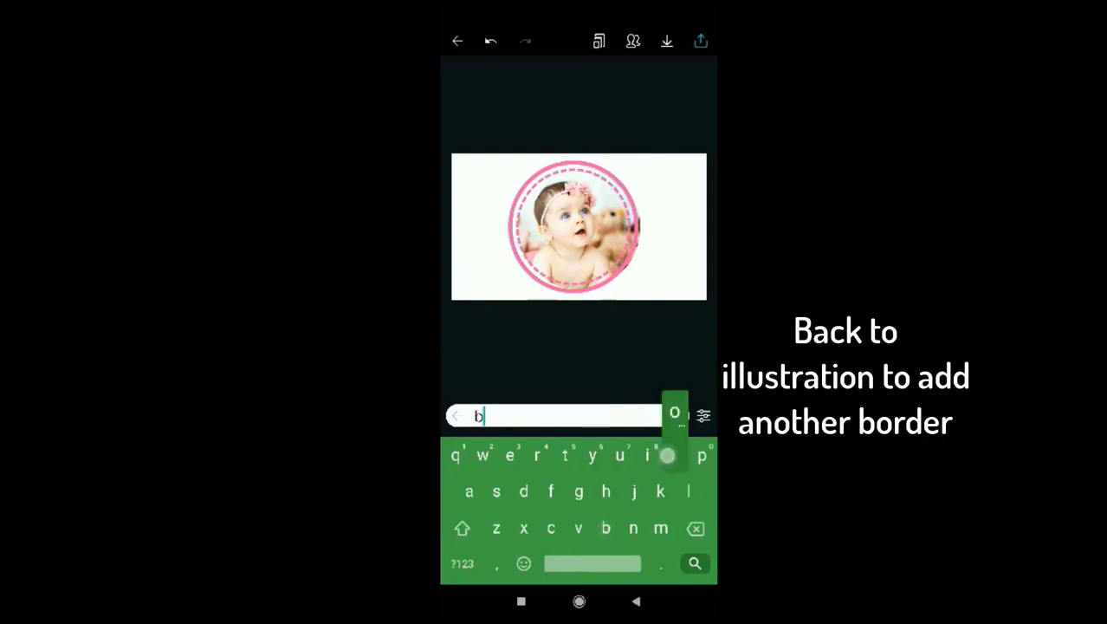
key("BackSpace")
key("BackSpace")
key("BackSpace")
key("BackSpace")
key("BackSpace")
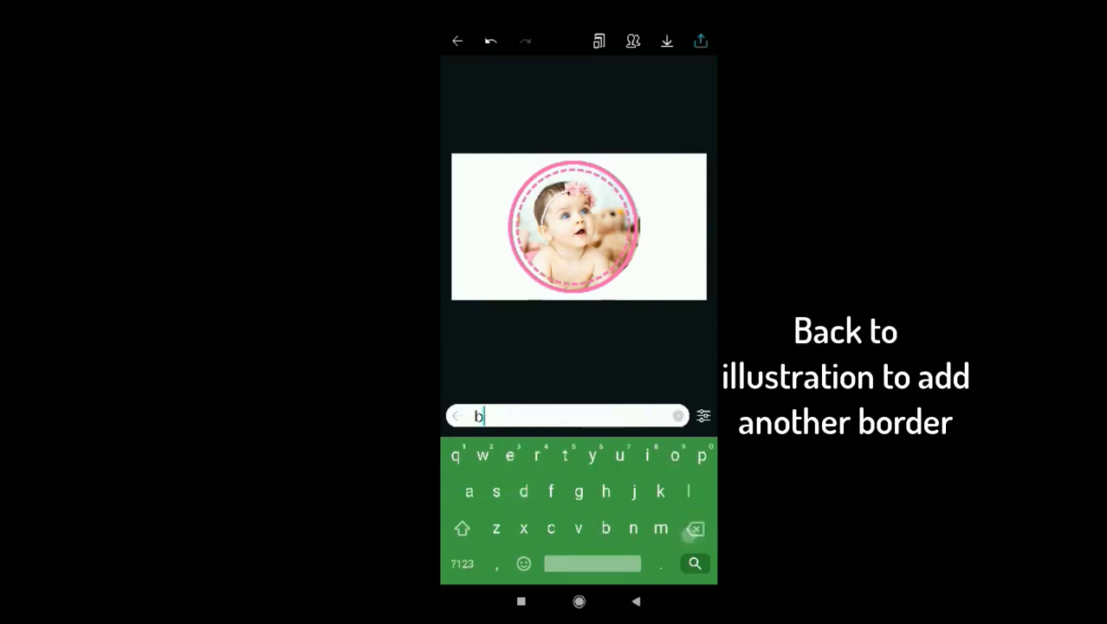
type("circle border")
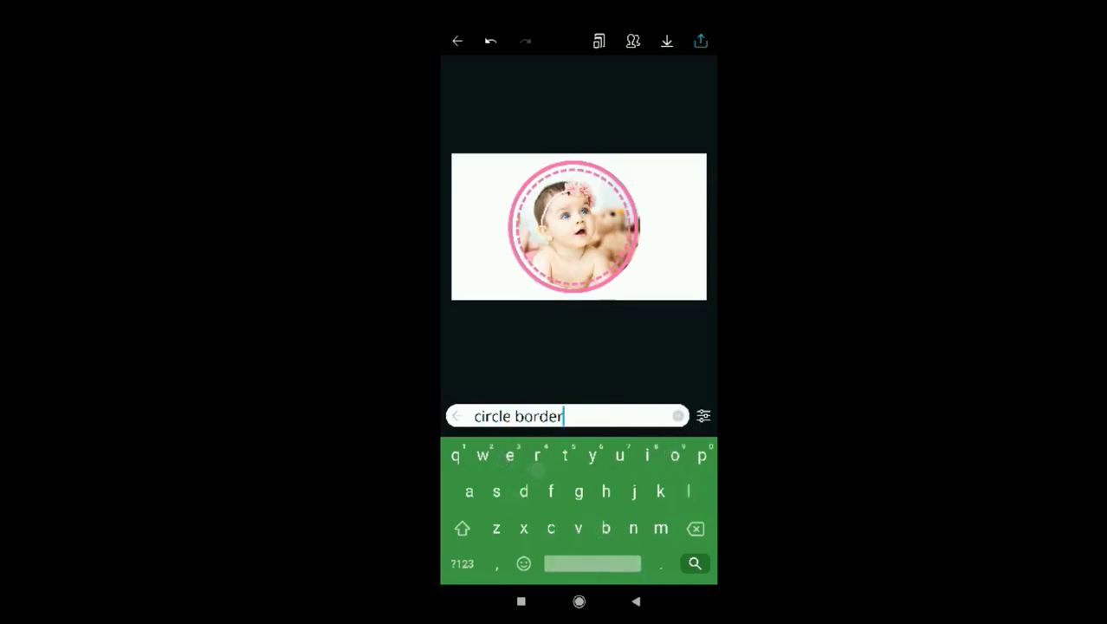
left_click(695, 564)
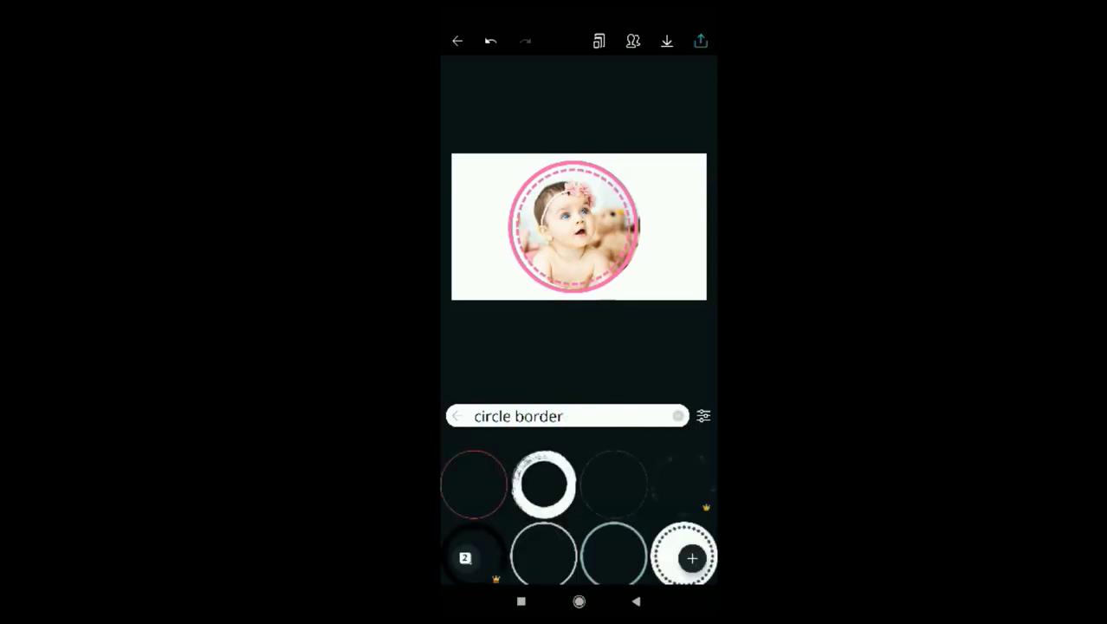
- Add the plain teal ring from the results and fit it around the outside of the pink border
left_click_drag(659, 510, 664, 439)
mouse_move(659, 520)
left_mouse_down()
mouse_move(658, 433)
mouse_move(639, 526)
left_mouse_up()
left_click(615, 530)
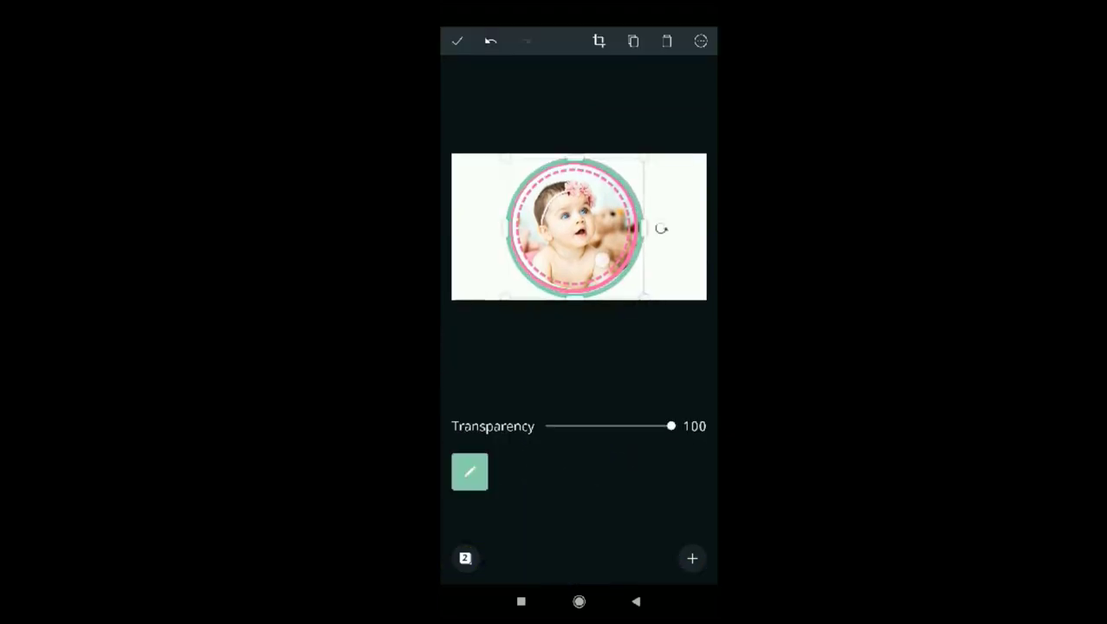
left_click_drag(598, 259, 597, 259)
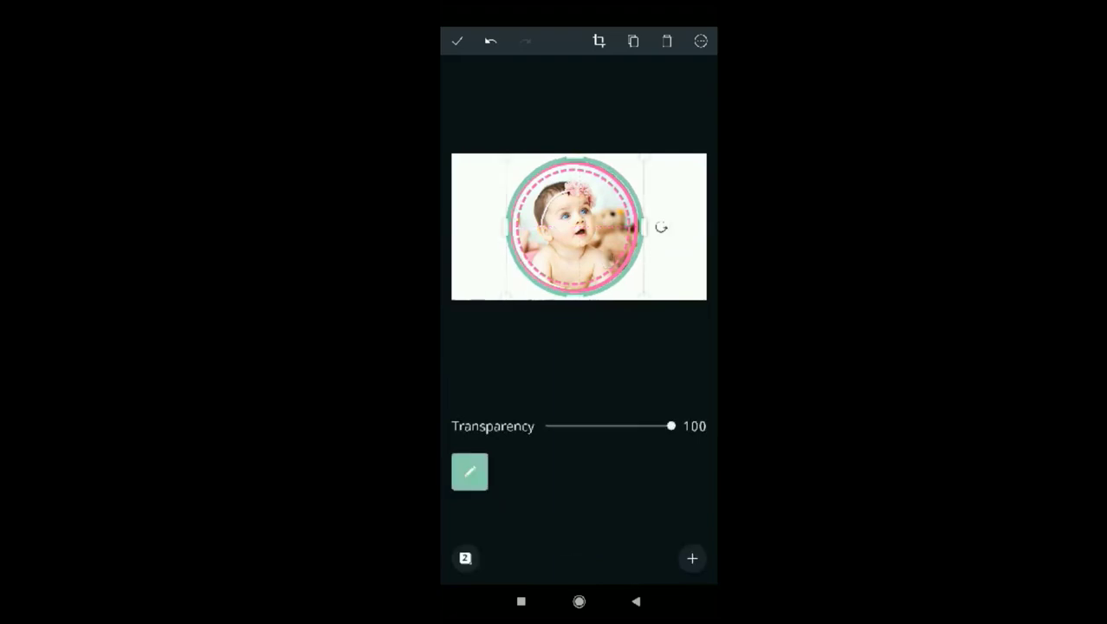
- Try the teal brand color on the outer ring, settle on the default light green, and deselect it
left_click(470, 471)
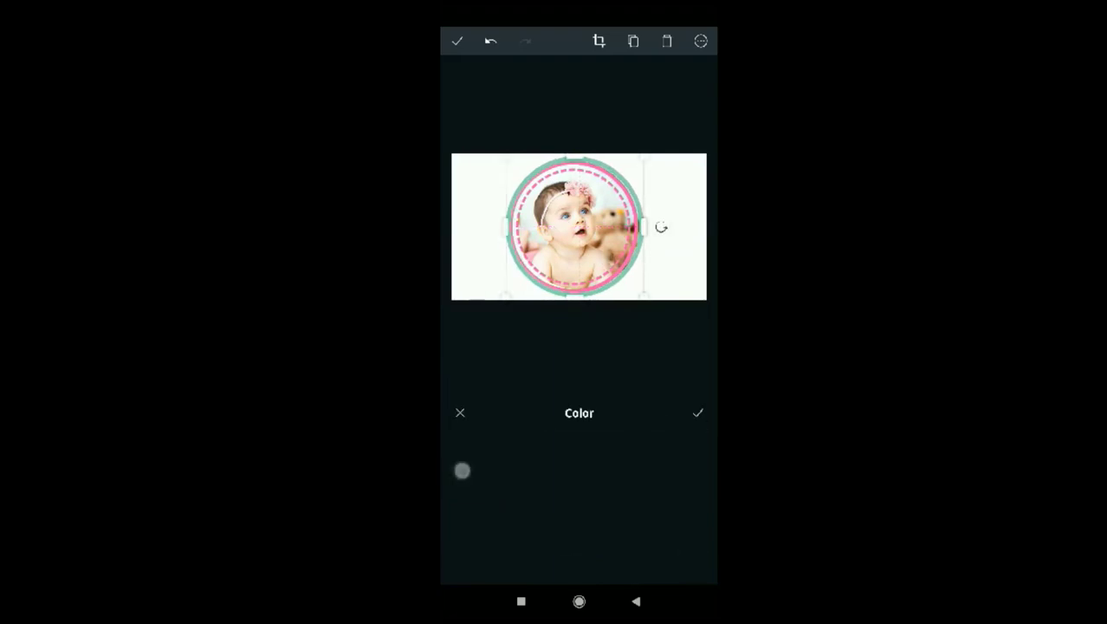
left_click(470, 534)
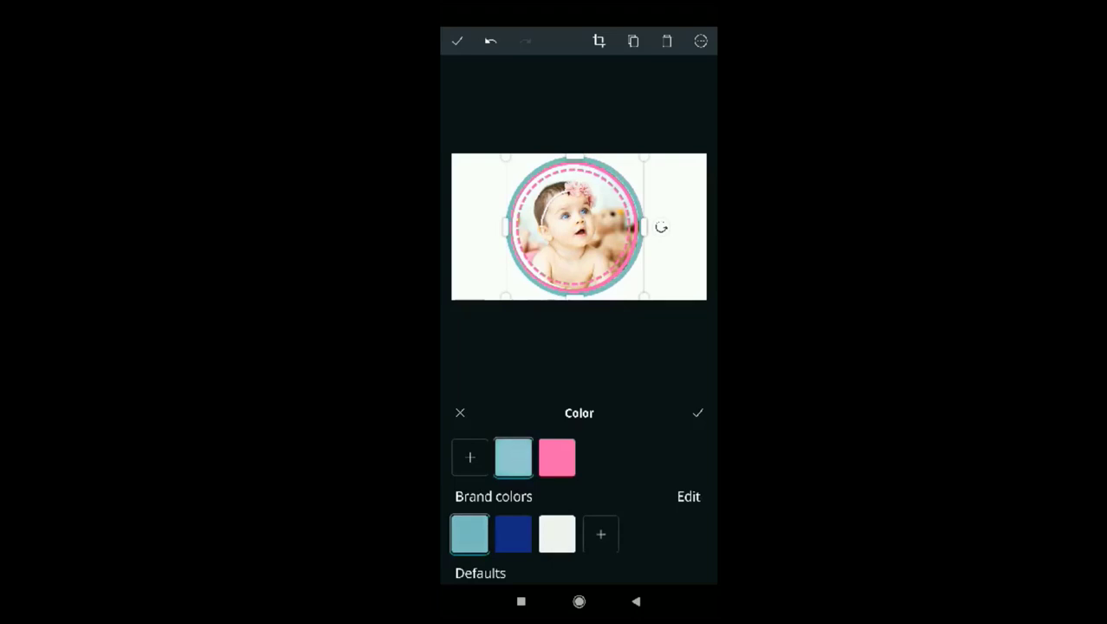
left_click_drag(637, 506, 637, 428)
left_click(600, 531)
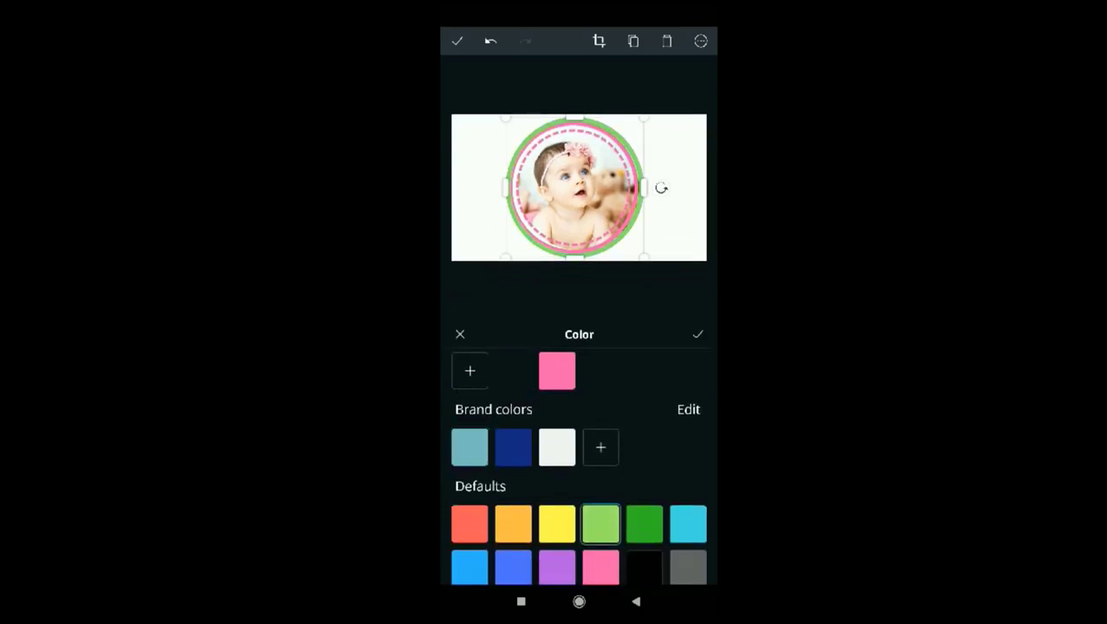
left_click(457, 41)
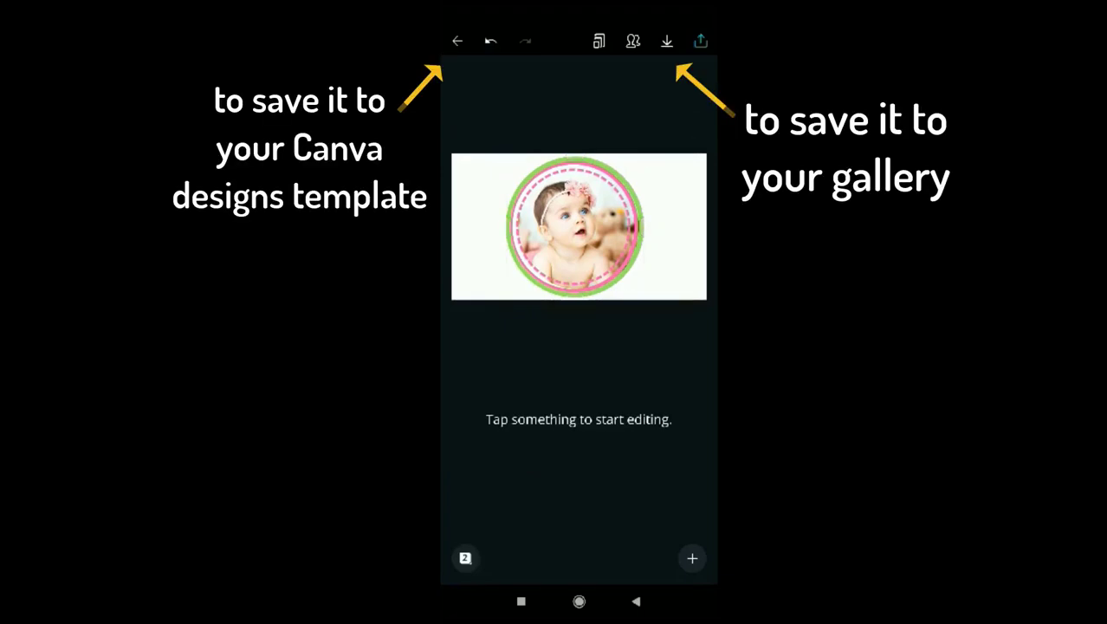
left_click(669, 350)
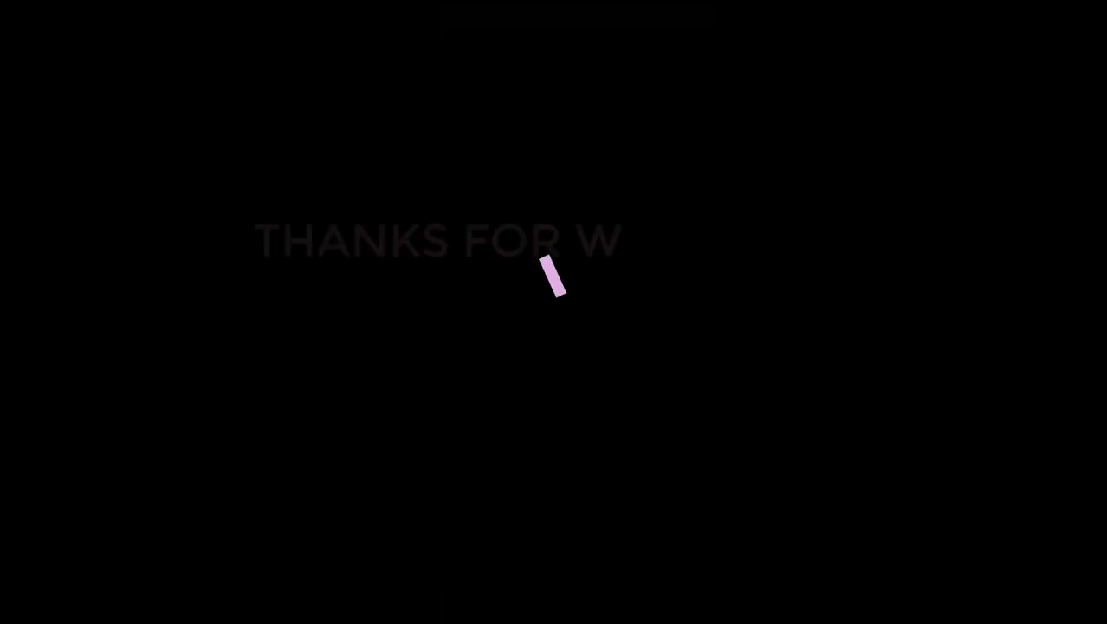